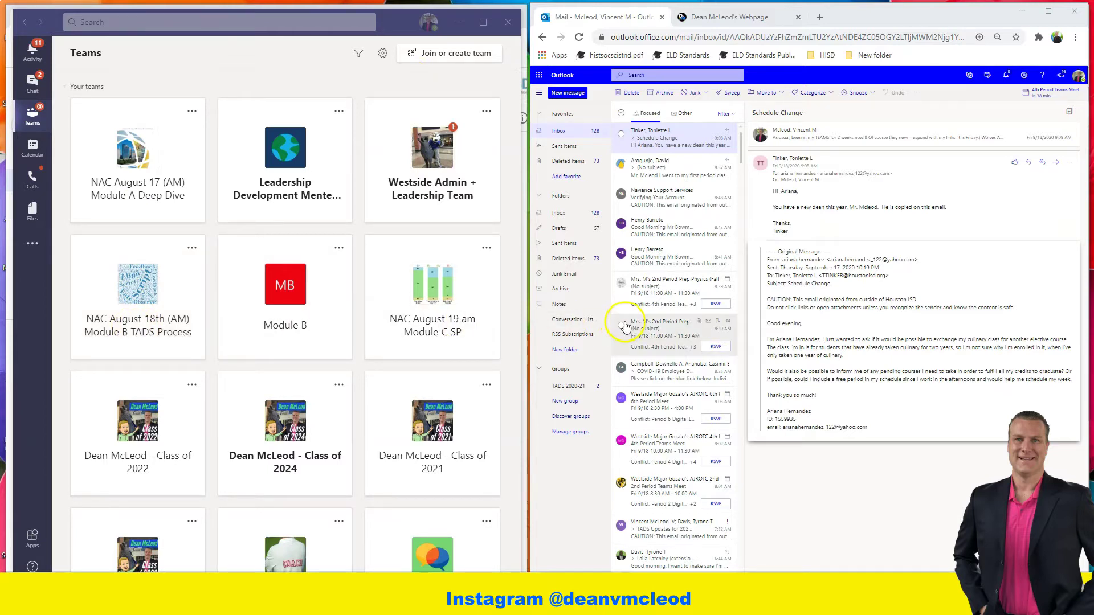
scroll(705, 227, "down", 3)
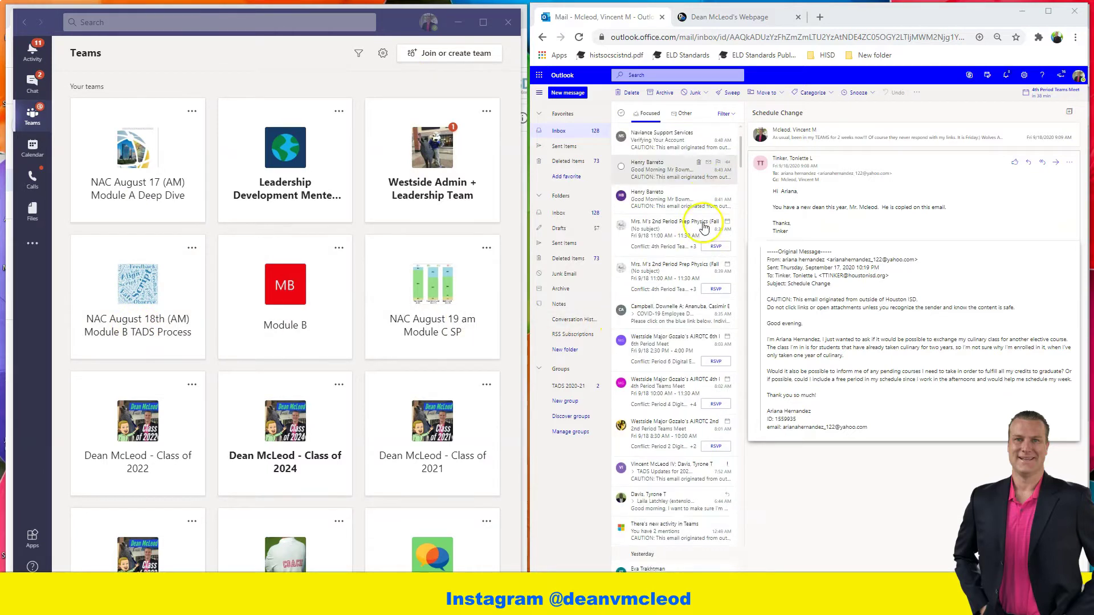
scroll(704, 228, "down", 3)
scroll(704, 227, "down", 3)
scroll(705, 227, "down", 3)
scroll(704, 228, "down", 3)
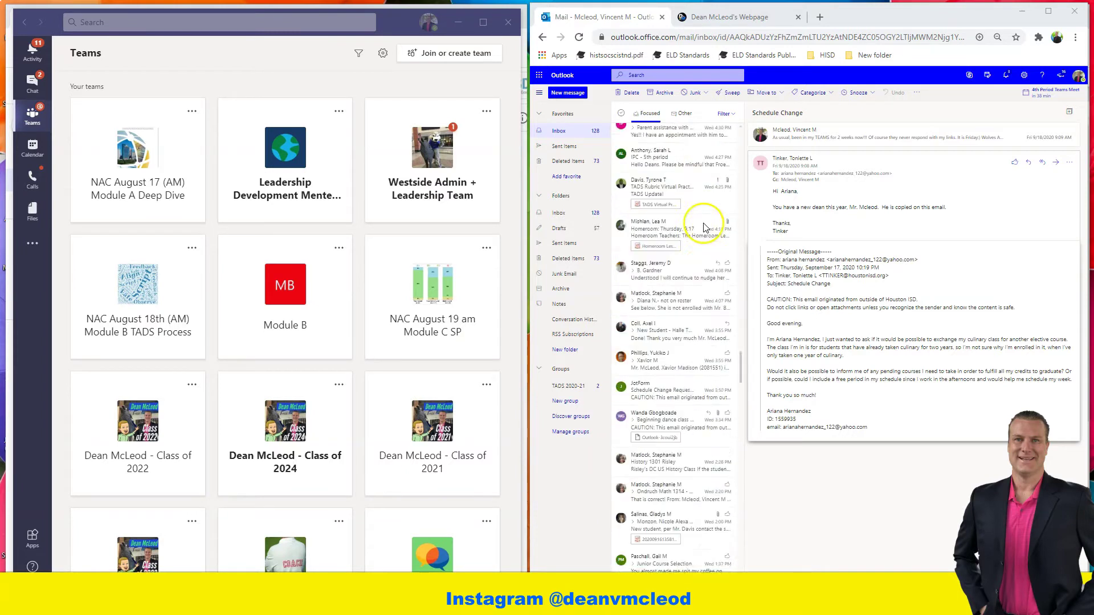
scroll(704, 227, "down", 3)
scroll(704, 227, "down", 3)
scroll(704, 229, "up", 3)
scroll(705, 229, "up", 3)
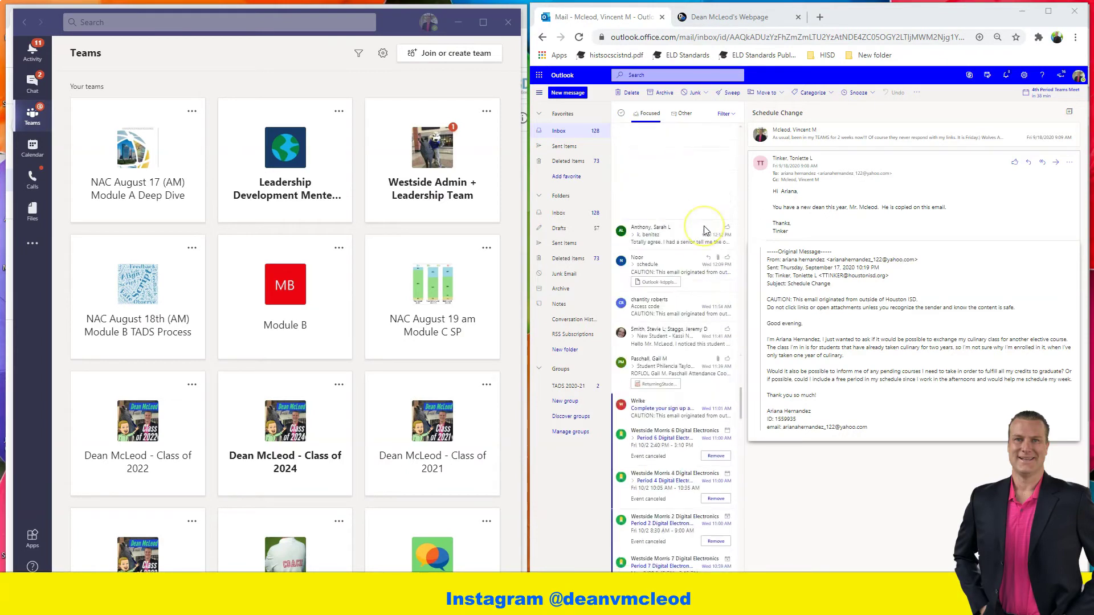
scroll(705, 229, "up", 3)
scroll(704, 229, "up", 3)
scroll(705, 229, "up", 3)
scroll(704, 229, "up", 3)
mouse_move(675, 220)
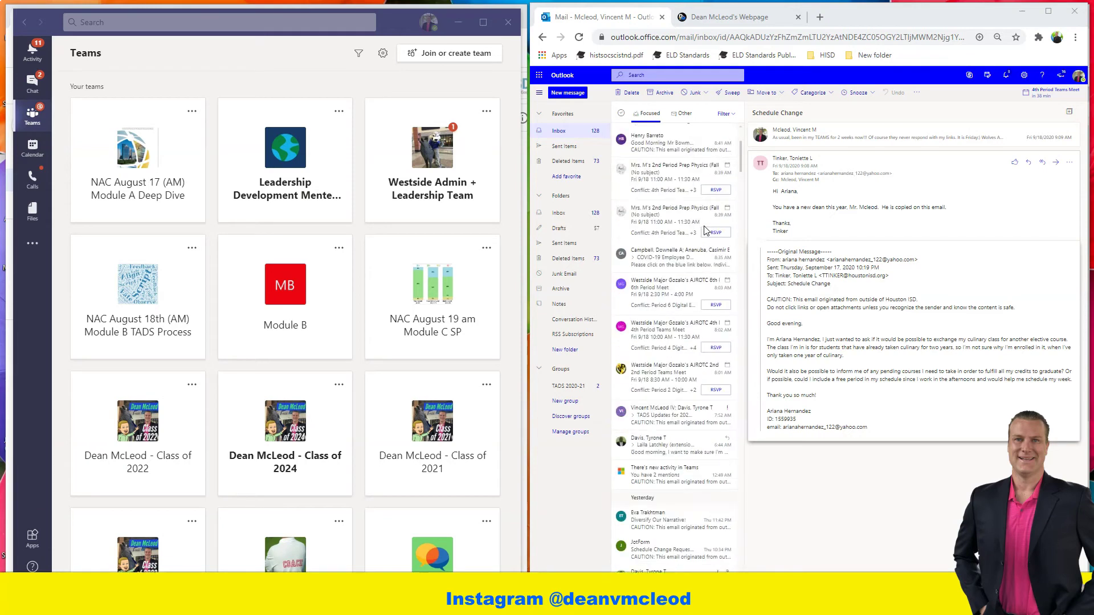
scroll(705, 228, "up", 3)
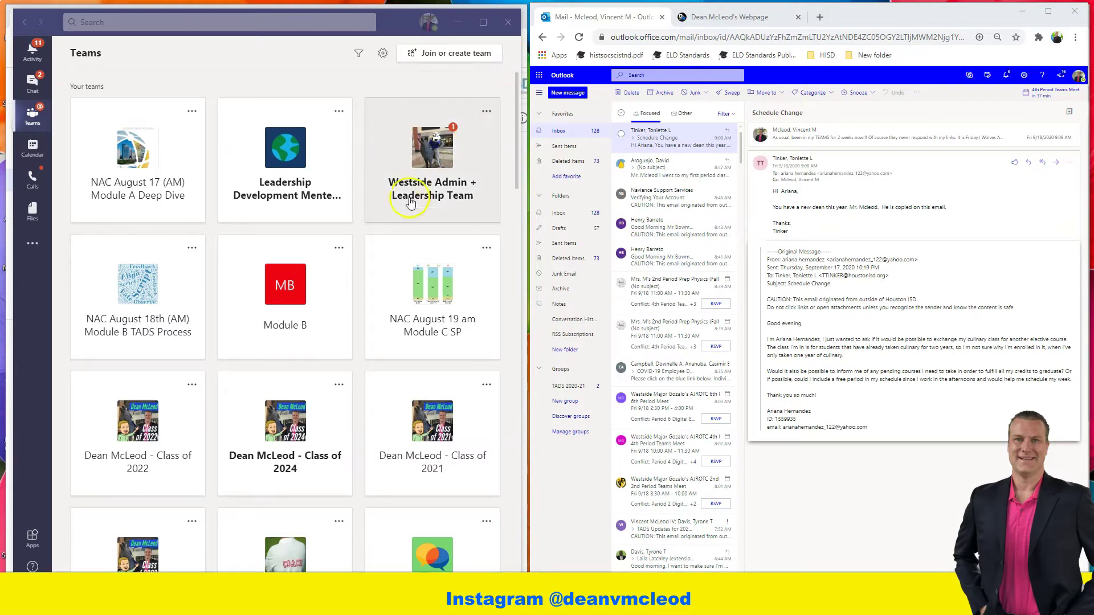
scroll(402, 221, "down", 3)
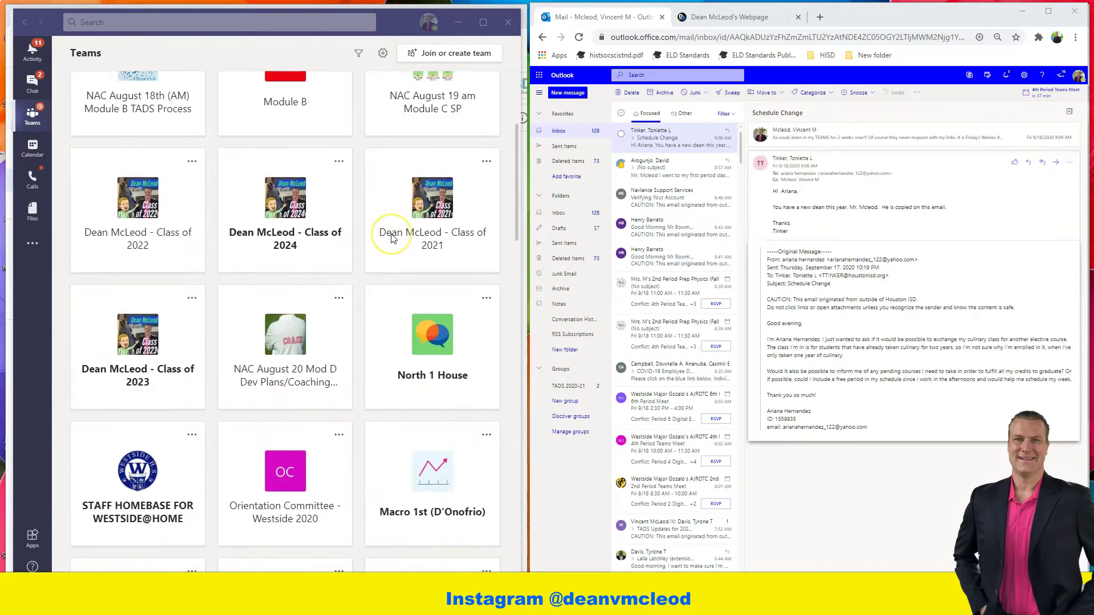
scroll(398, 231, "down", 2)
scroll(392, 239, "up", 2)
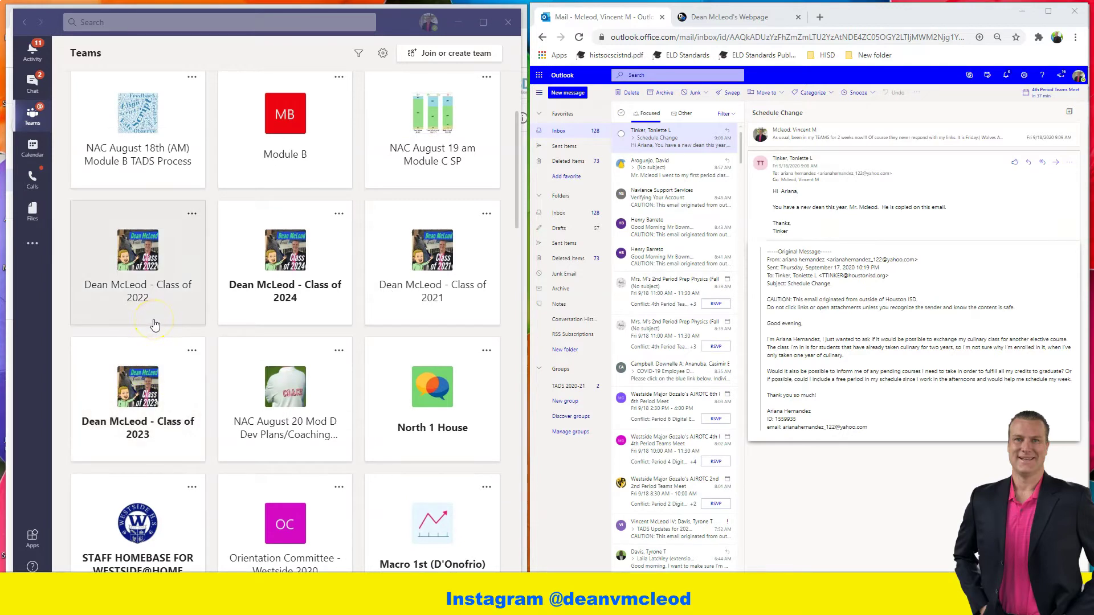
Open the Class of 2021 team and scroll its General posts to the Sept 15 YouTube post.
left_click(404, 311)
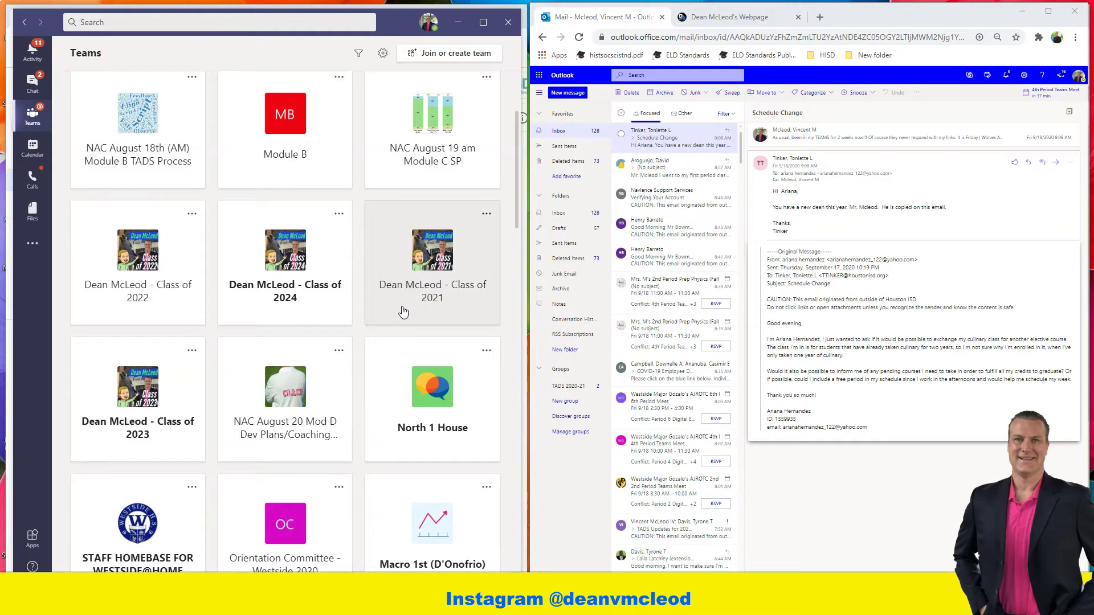
left_click(402, 309)
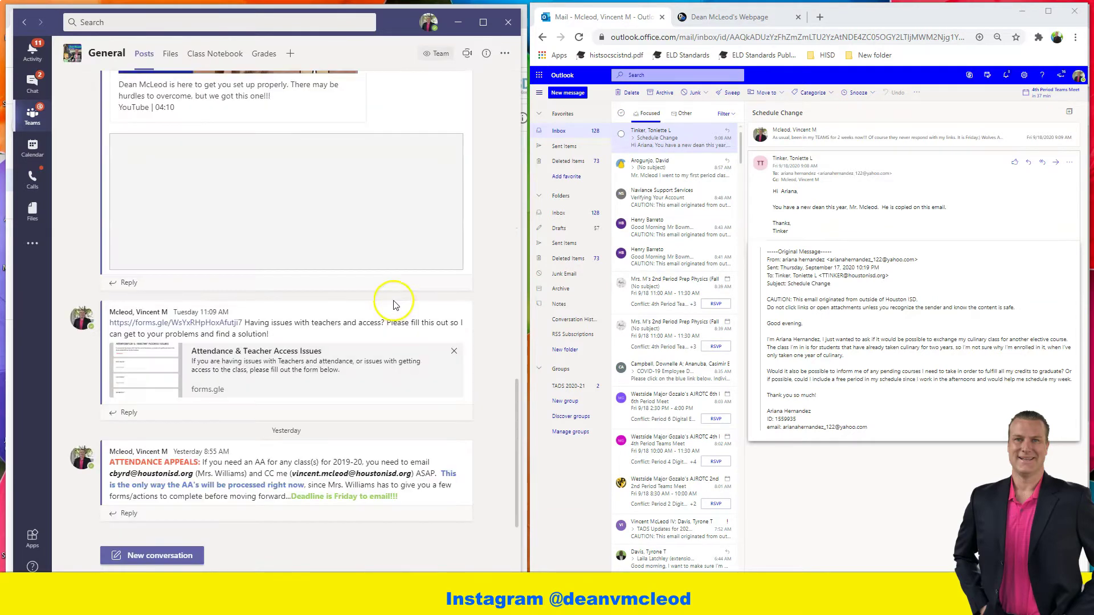
scroll(412, 272, "up", 5)
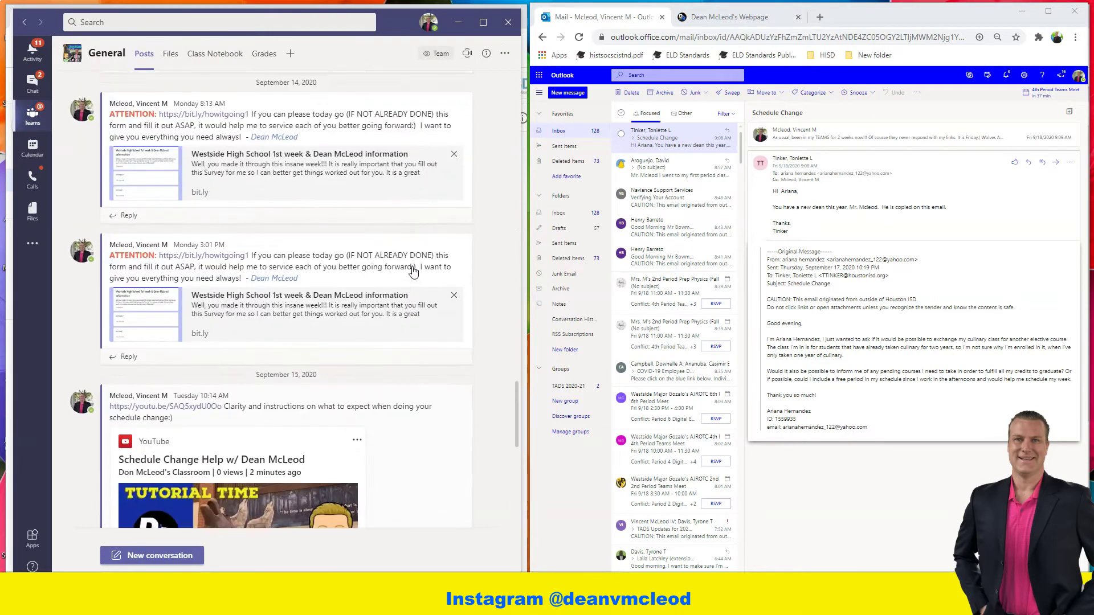
scroll(411, 271, "up", 5)
scroll(412, 272, "up", 5)
scroll(412, 272, "up", 5)
scroll(411, 272, "up", 5)
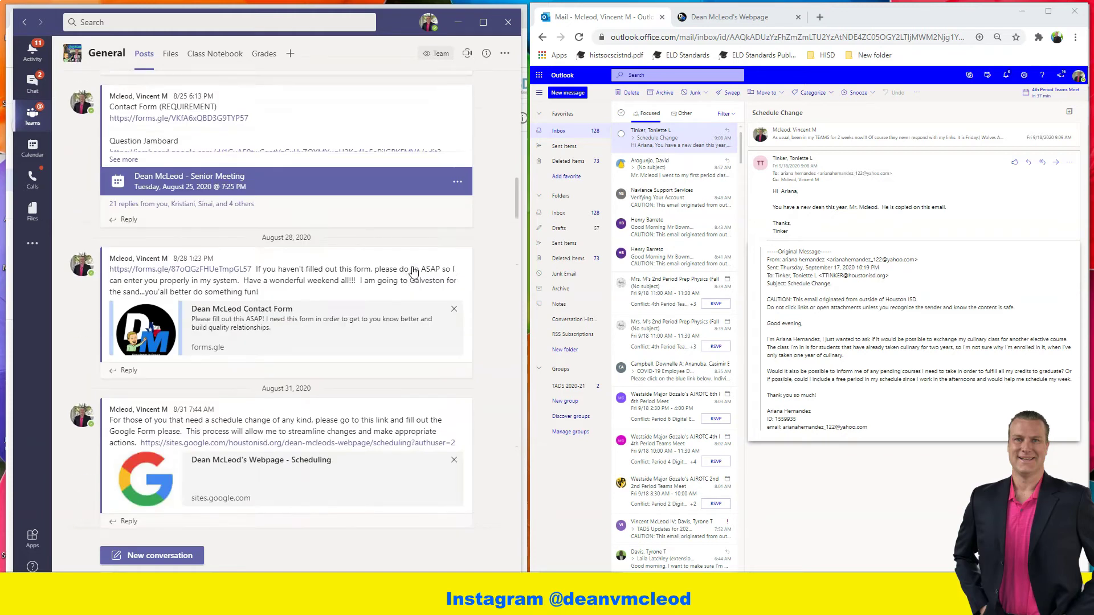
scroll(412, 272, "up", 5)
scroll(412, 272, "up", 5)
scroll(412, 271, "up", 3)
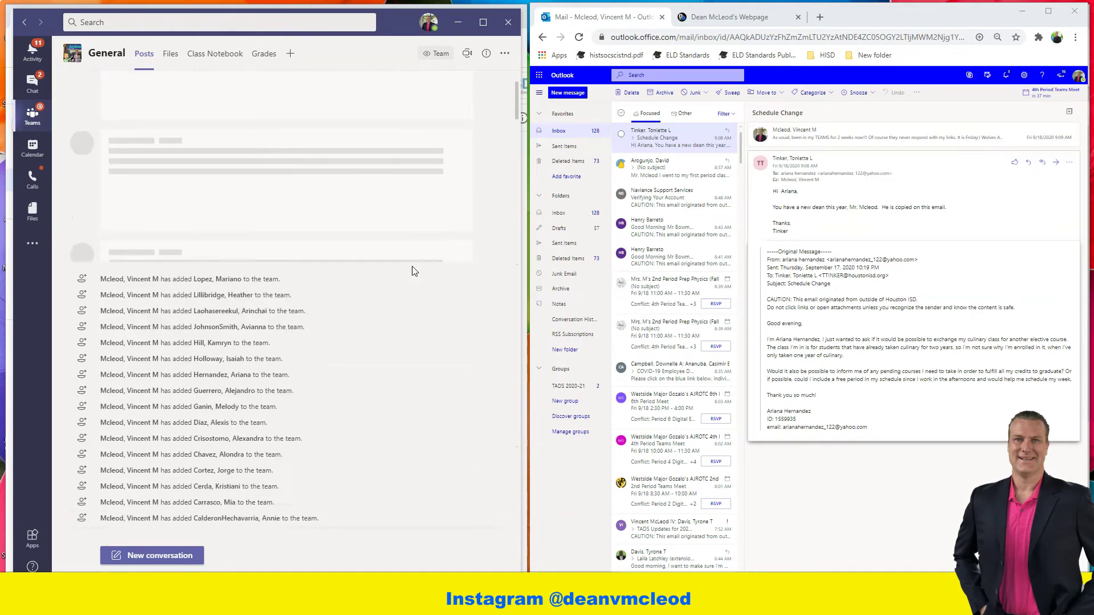
scroll(412, 271, "down", 5)
scroll(411, 271, "down", 5)
scroll(412, 273, "down", 5)
scroll(412, 272, "down", 5)
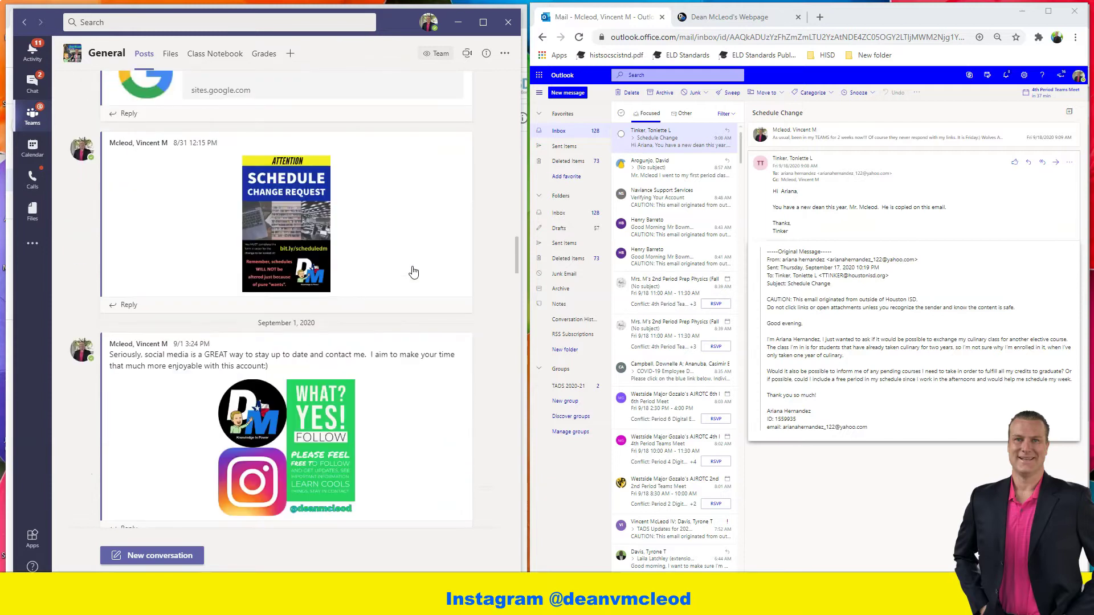
scroll(413, 271, "down", 5)
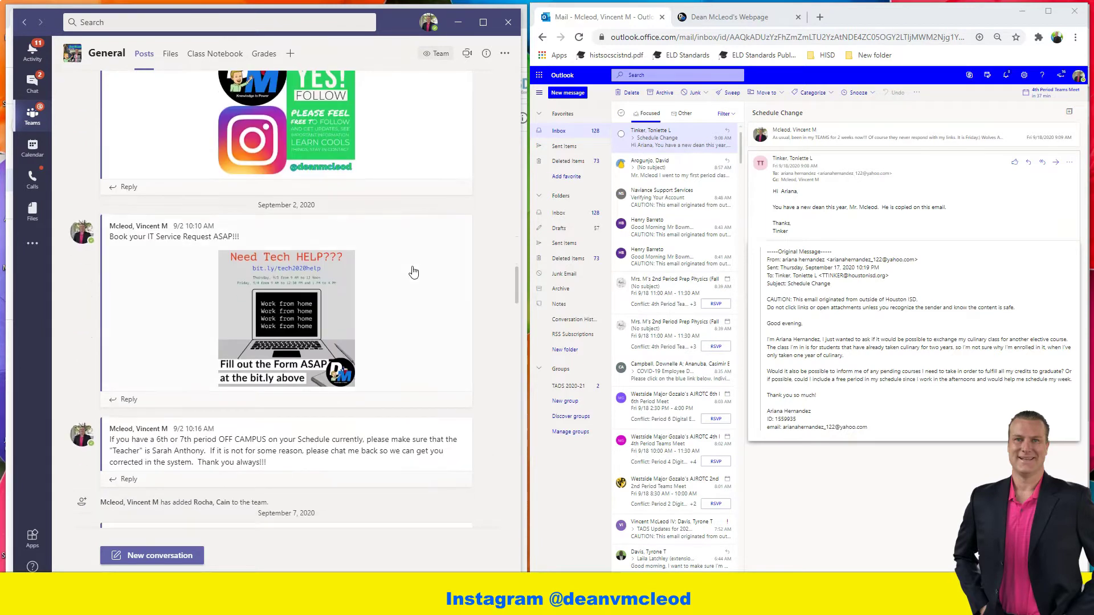
scroll(413, 271, "down", 5)
scroll(409, 282, "down", 1)
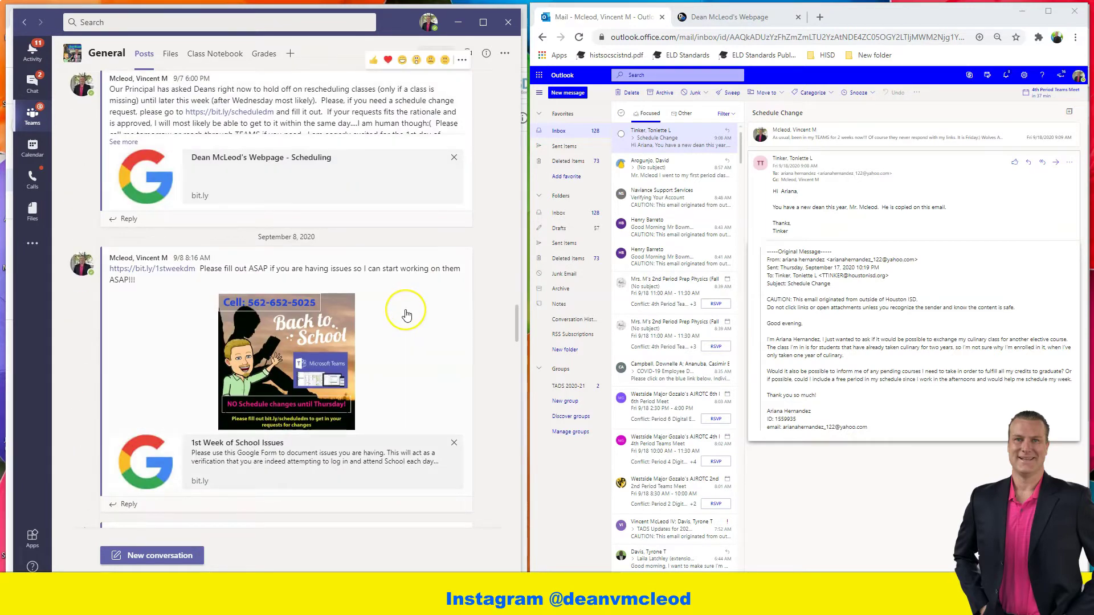
scroll(407, 315, "down", 5)
scroll(406, 313, "up", 5)
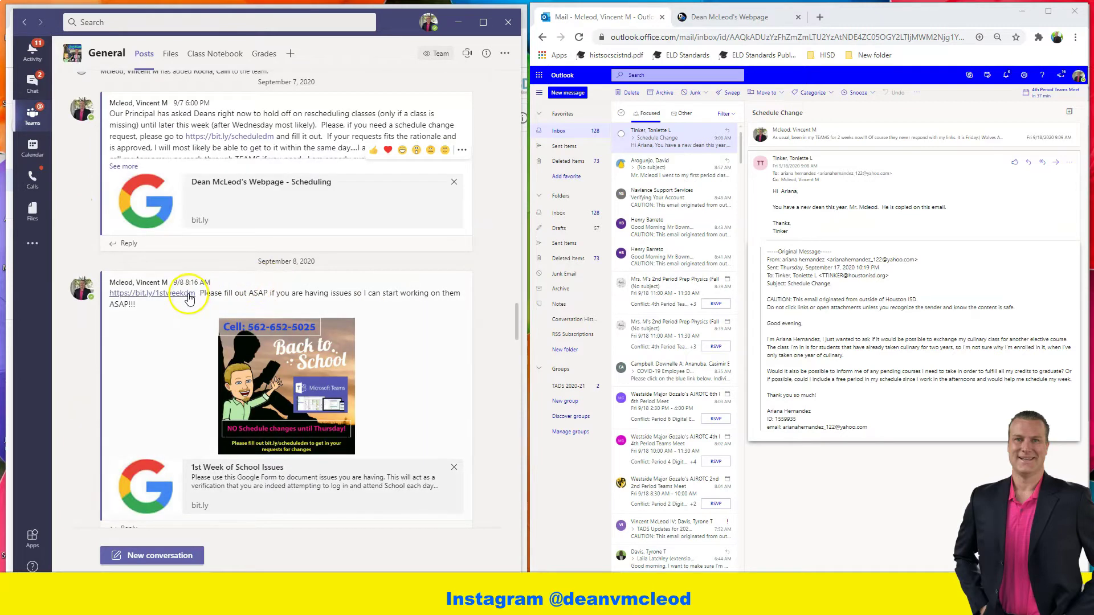
scroll(183, 293, "down", 3)
scroll(188, 294, "down", 3)
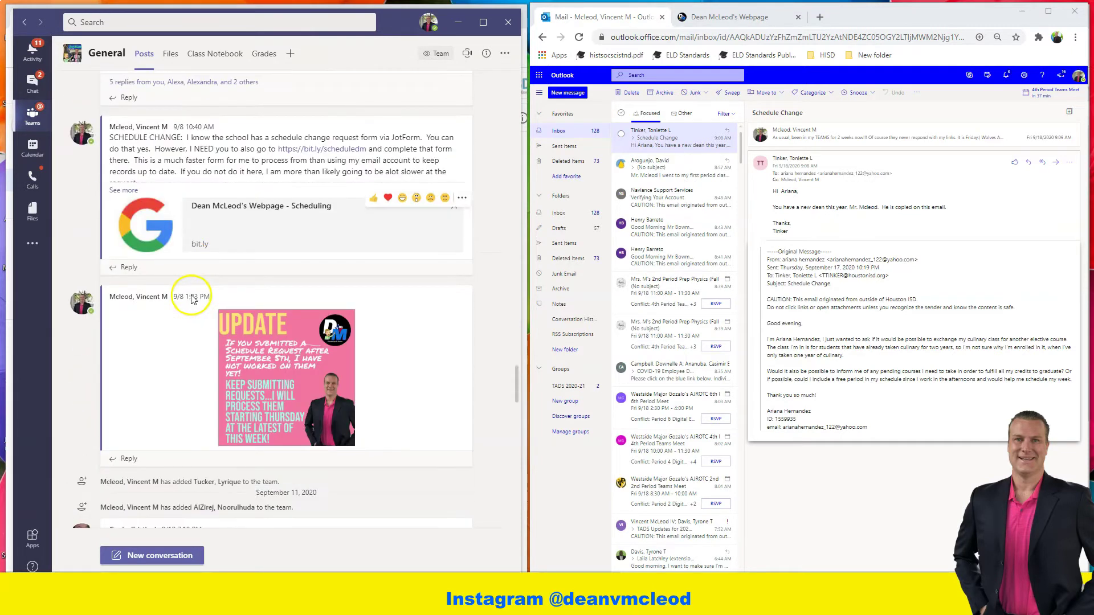
scroll(192, 298, "down", 3)
scroll(191, 298, "down", 3)
scroll(192, 299, "down", 2)
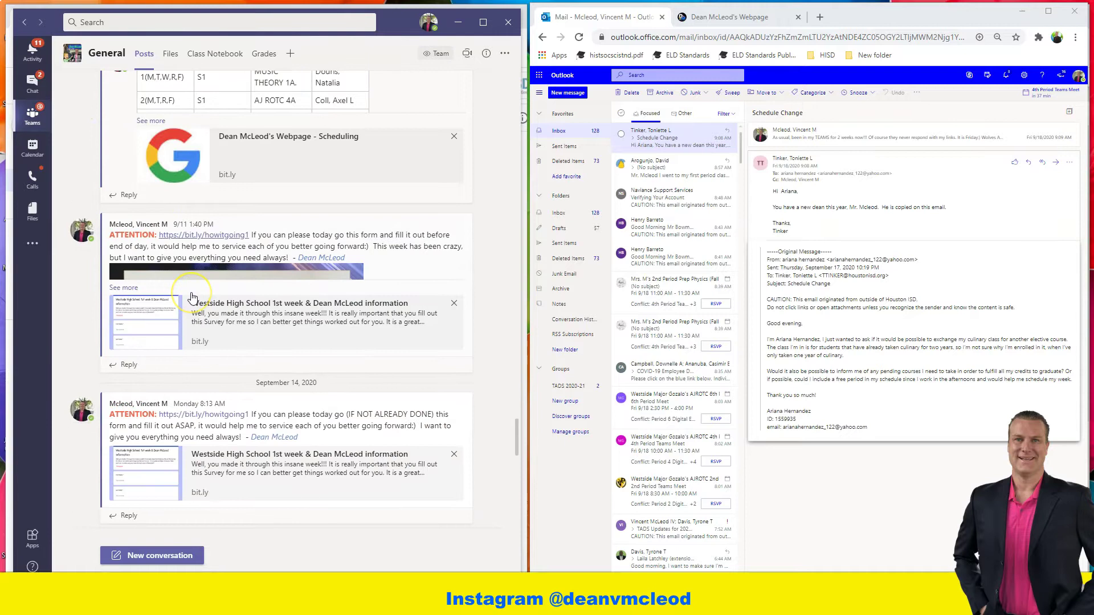
scroll(192, 299, "down", 4)
scroll(196, 300, "down", 1)
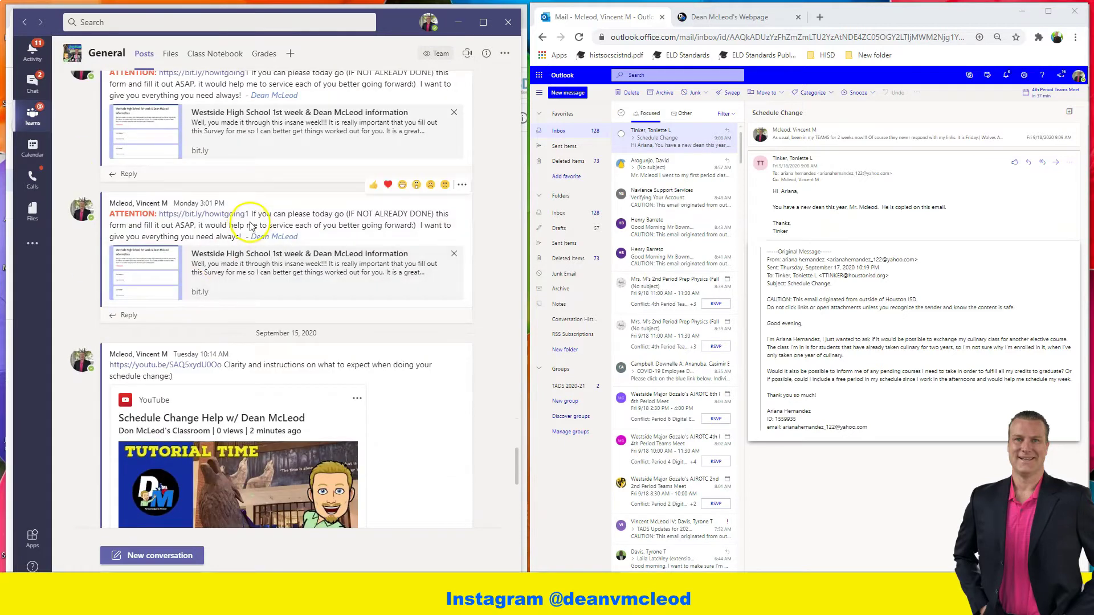
scroll(254, 227, "down", 3)
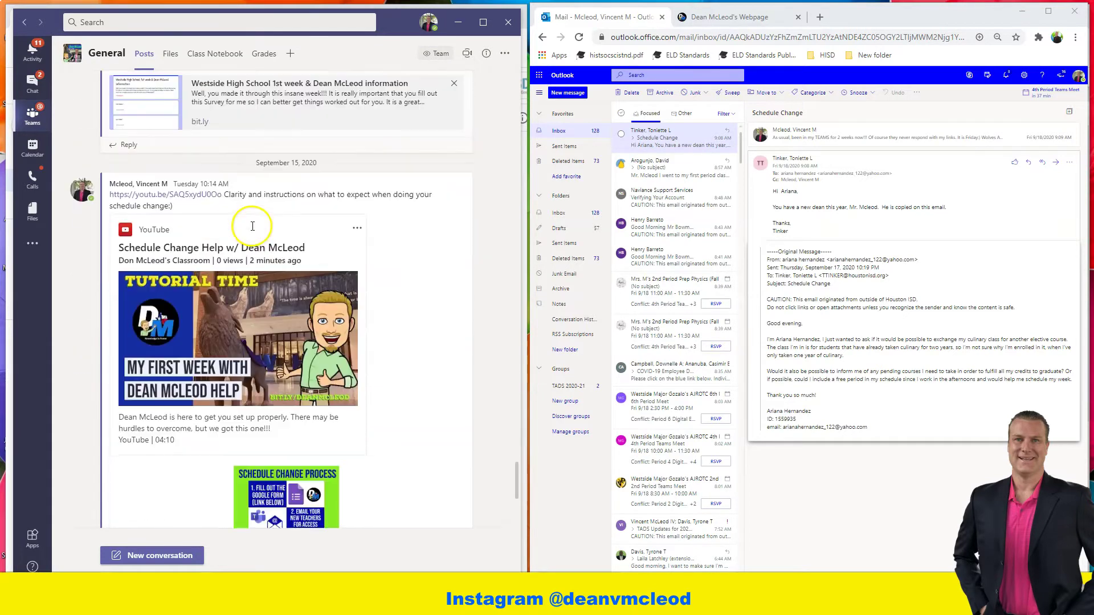
mouse_move(283, 195)
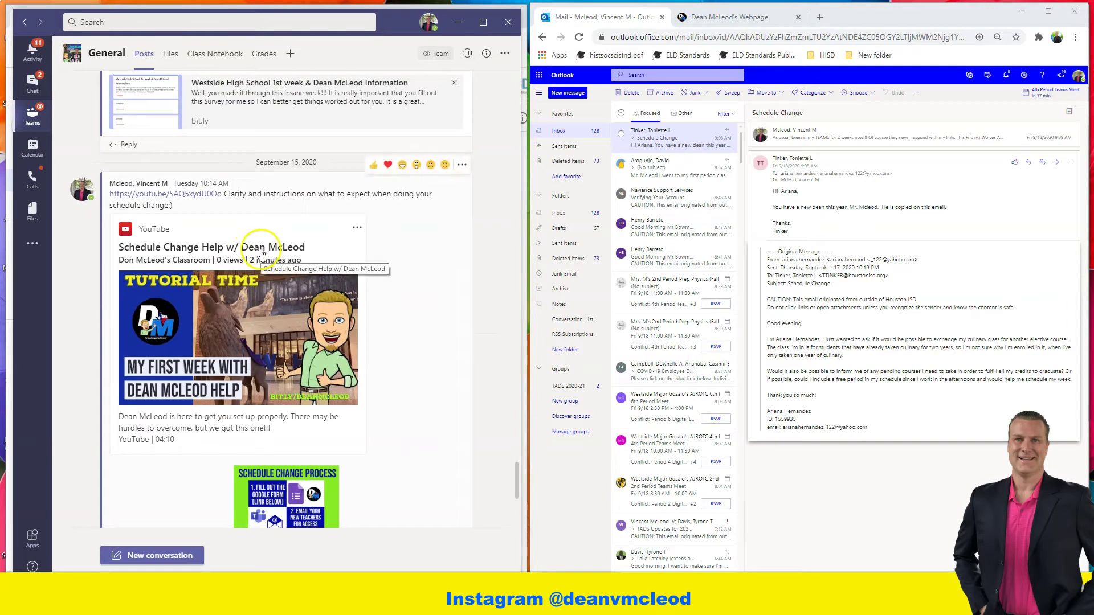
Open the 'Schedule Change Help w/ Dean McLeod' YouTube video from the Teams post.
left_click(203, 195)
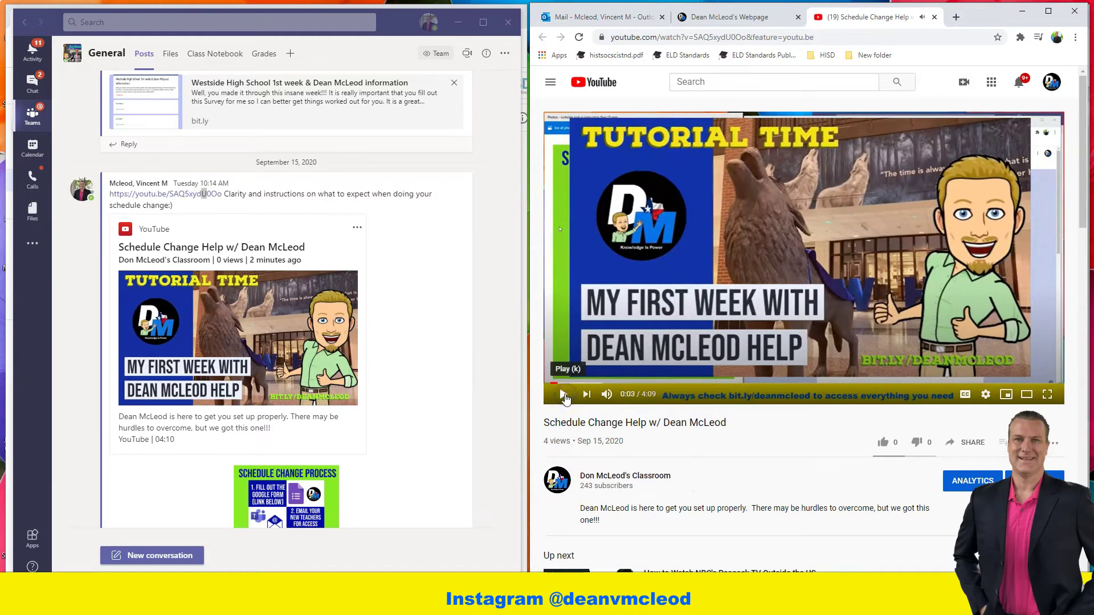
Close the YouTube tab, open a student's Teams chat, and bring the dean's webpage forward.
left_click(936, 18)
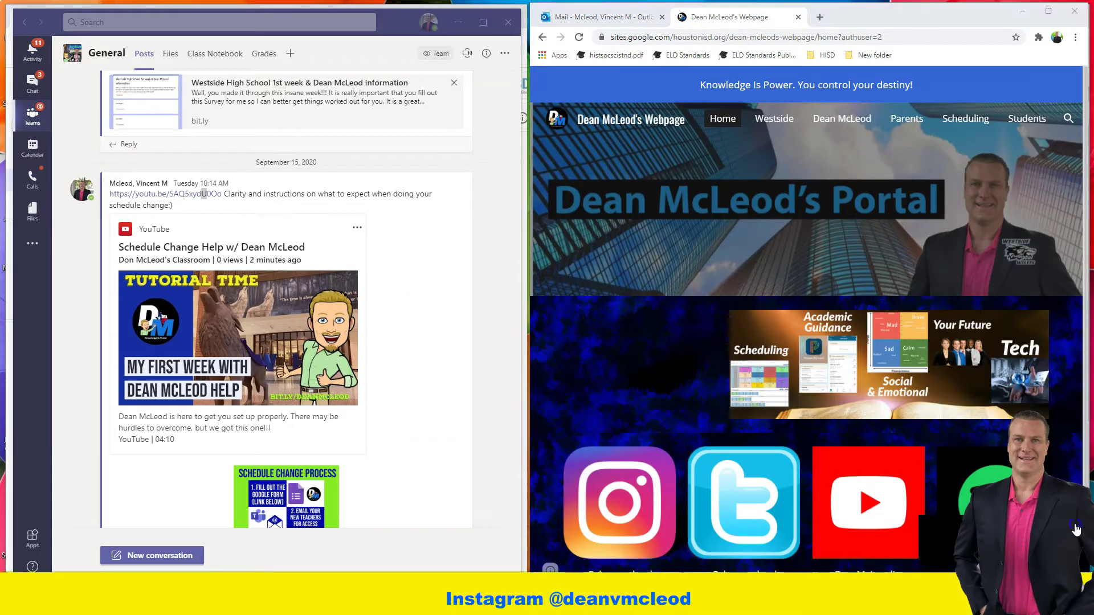
scroll(345, 350, "down", 3)
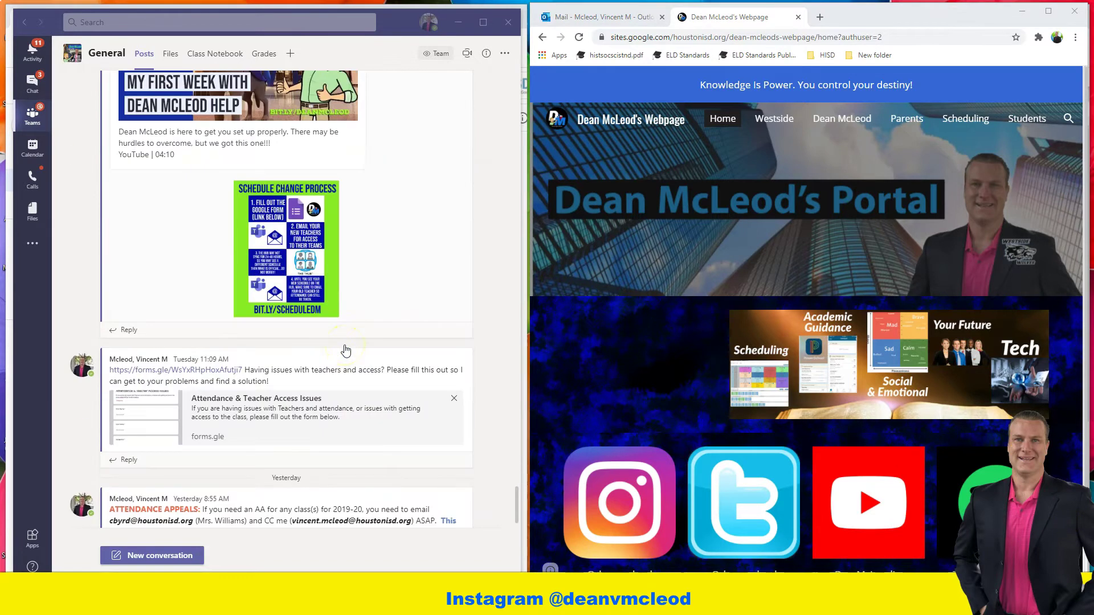
scroll(346, 350, "down", 1)
left_click(31, 82)
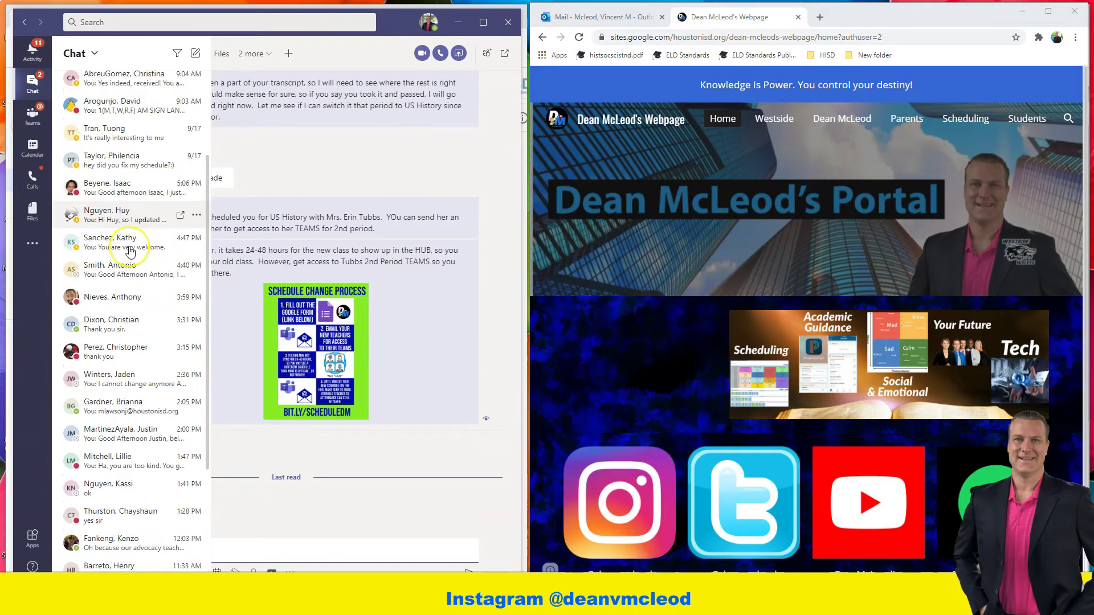
scroll(130, 251, "down", 3)
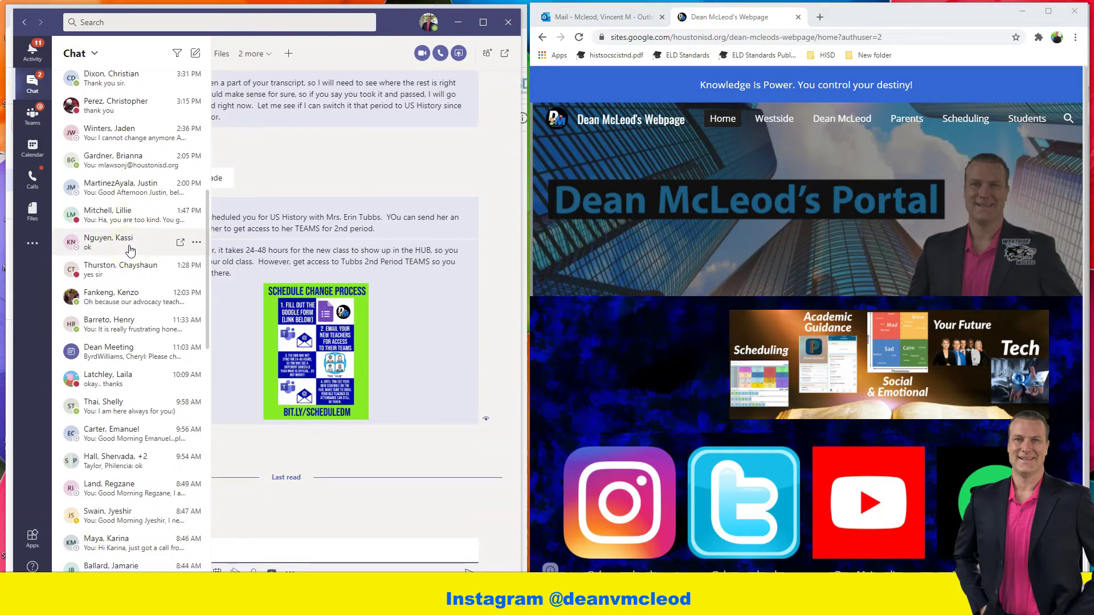
left_click(130, 247)
left_click(120, 248)
left_click(694, 252)
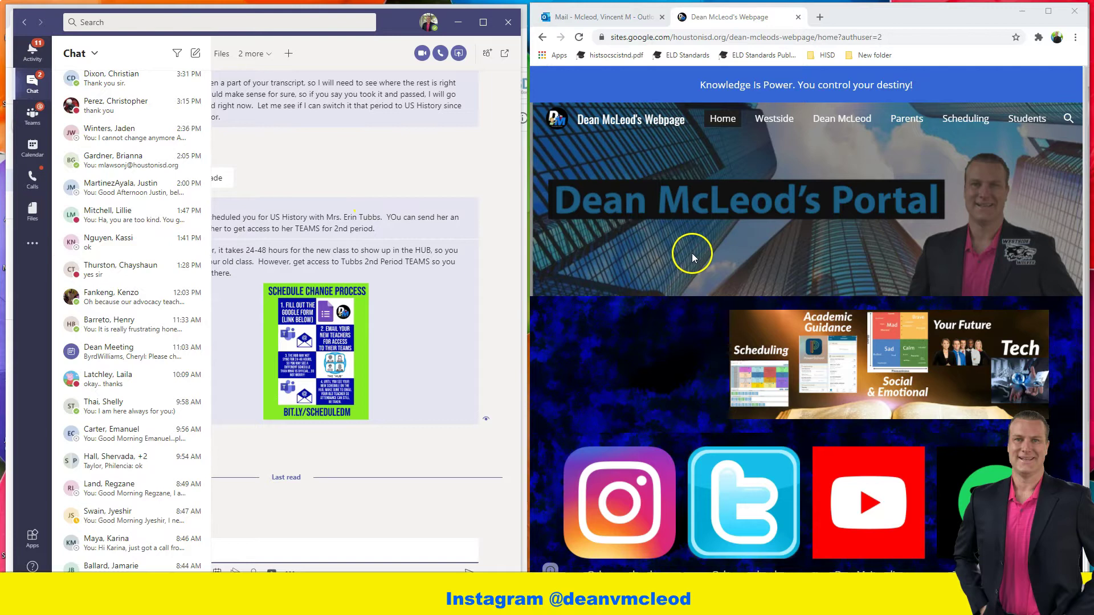
Maximize Dean McLeod's Webpage and scroll its home page to the social links and back.
left_click(1047, 11)
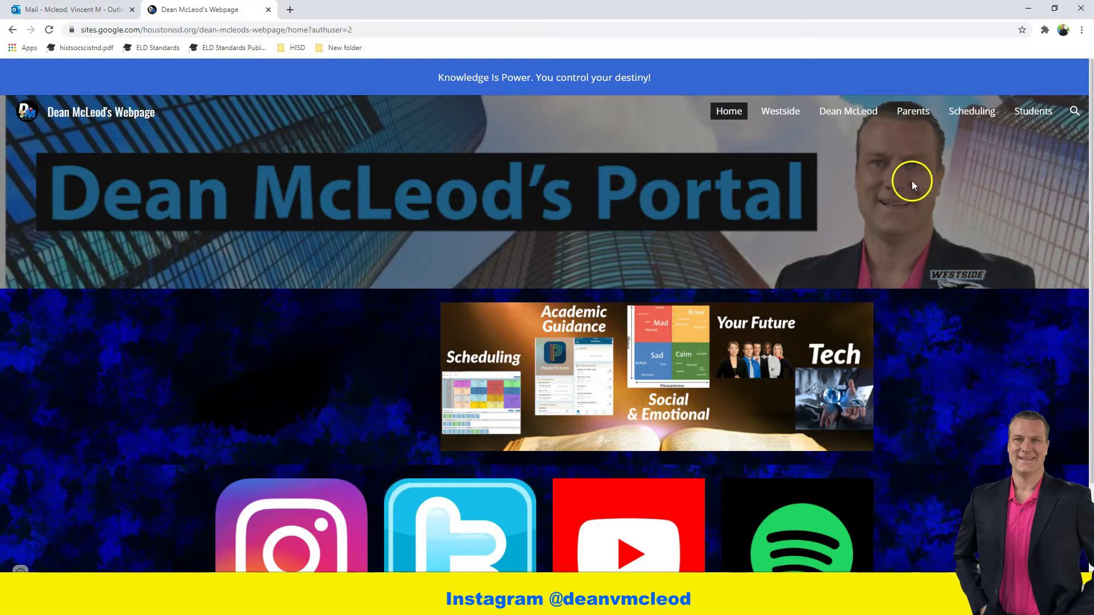
scroll(920, 232, "down", 1)
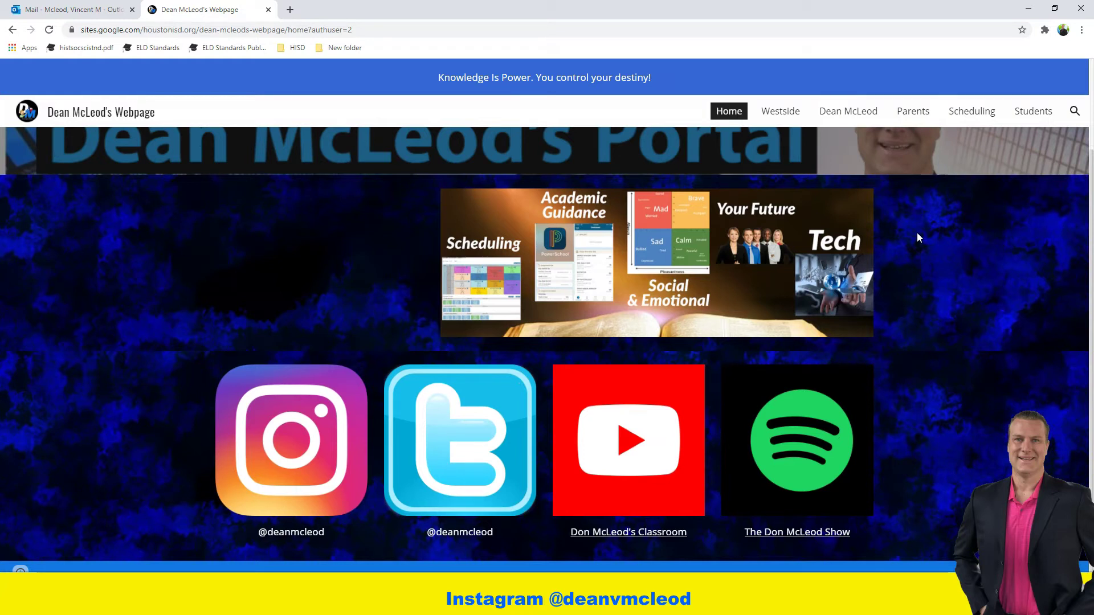
scroll(917, 233, "up", 1)
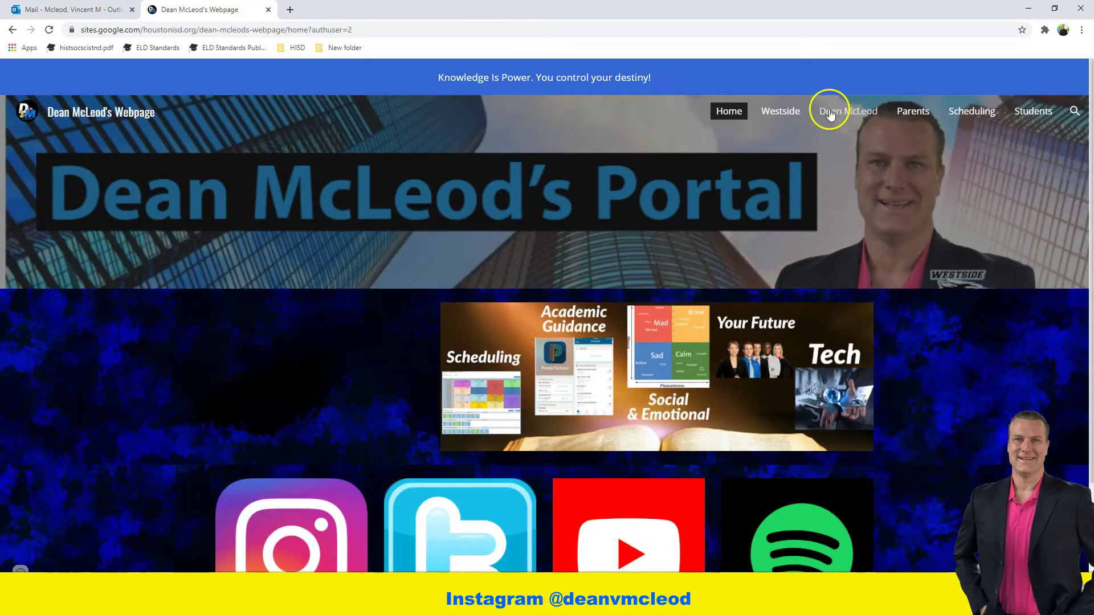
View the Westside page, scrolling through its school links and embeds and back to the top.
left_click(782, 111)
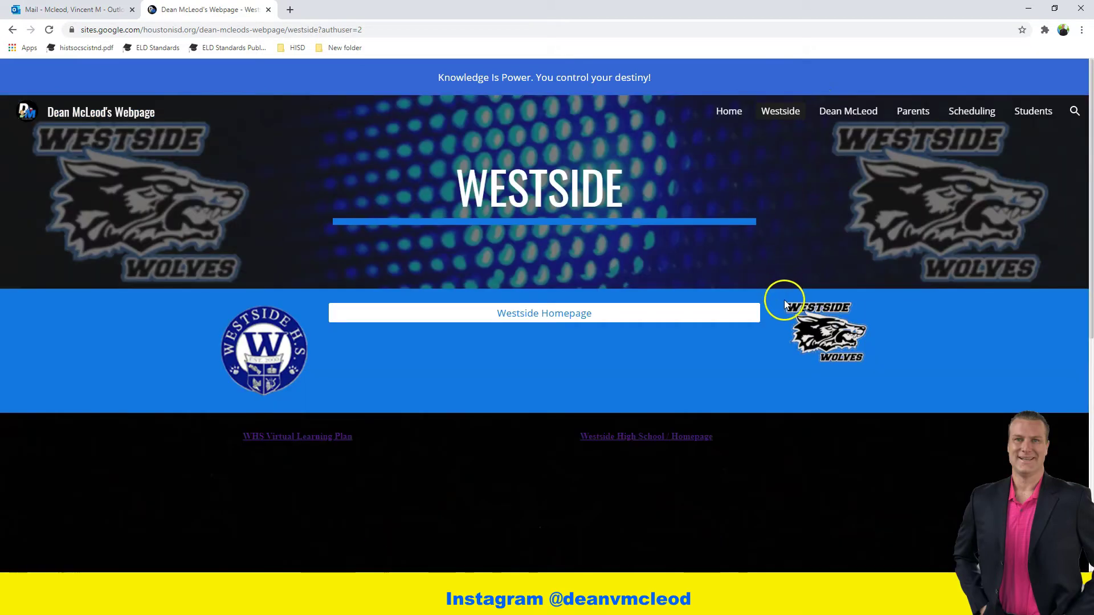
scroll(783, 299, "down", 1)
scroll(784, 300, "down", 2)
scroll(785, 299, "down", 2)
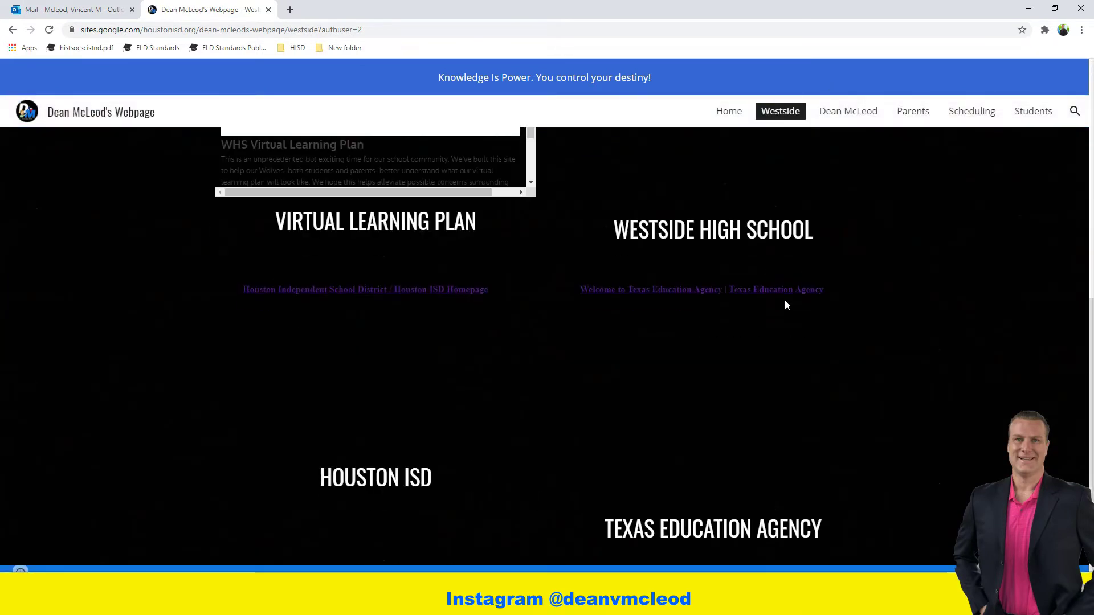
scroll(623, 299, "up", 1)
scroll(513, 274, "up", 1)
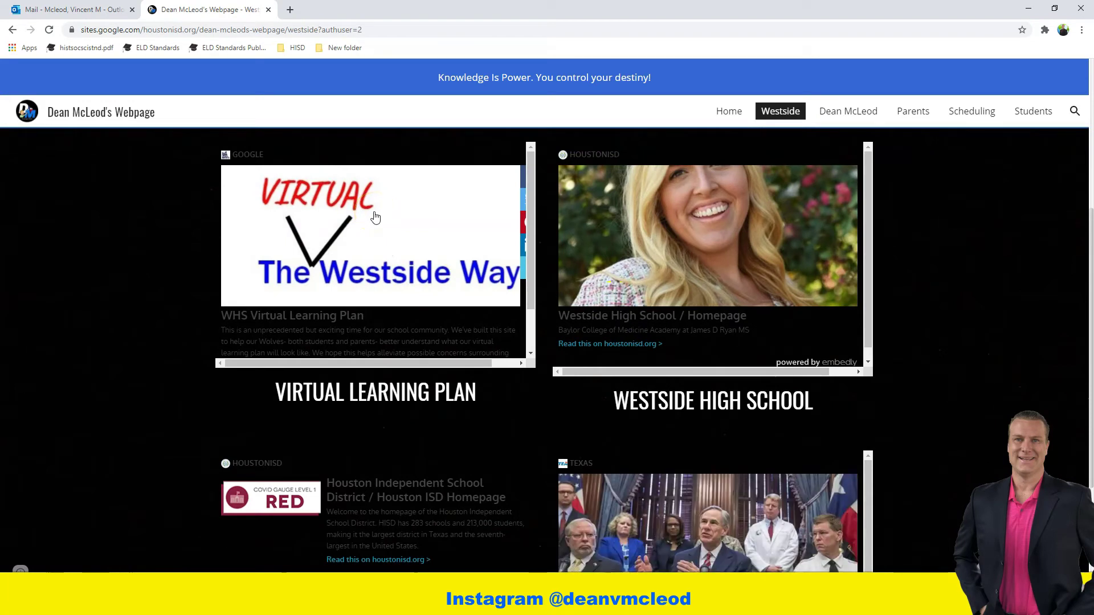
scroll(374, 218, "down", 1)
left_click(901, 276)
scroll(900, 276, "up", 3)
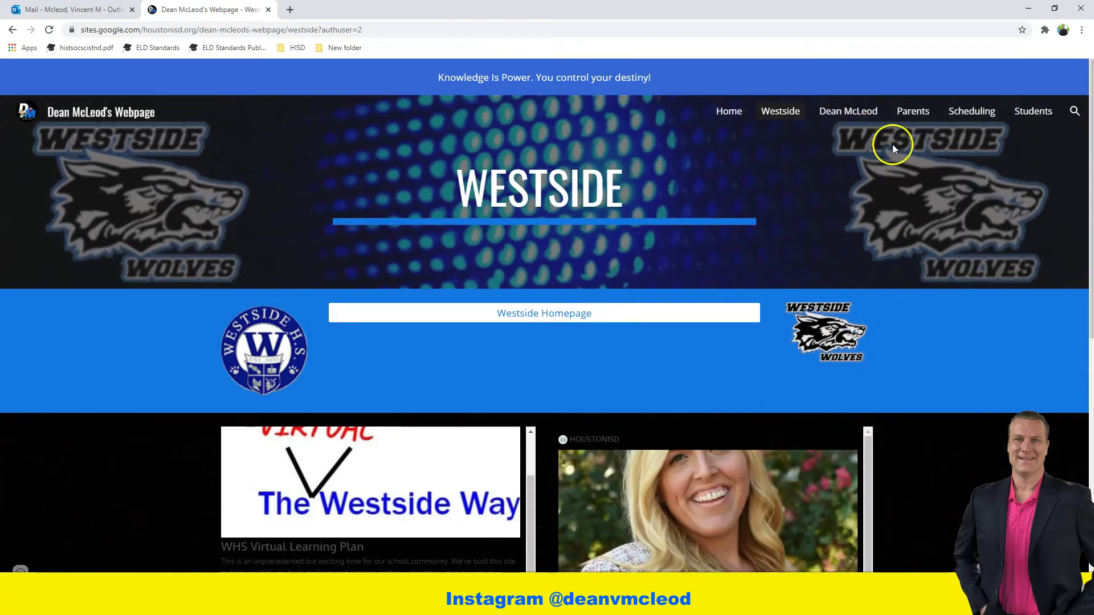
Open the Dean McLeod page and scroll through Conference Speaker and published content, then back up.
left_click(854, 110)
scroll(737, 347, "down", 1)
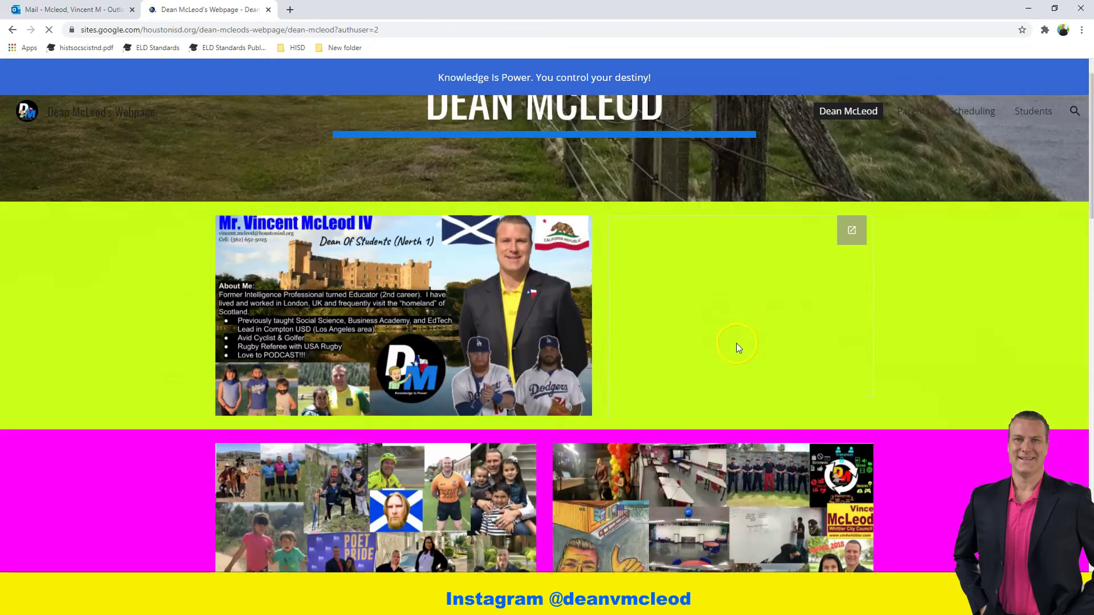
scroll(736, 346, "down", 5)
scroll(736, 345, "down", 5)
scroll(737, 345, "down", 5)
scroll(738, 345, "down", 2)
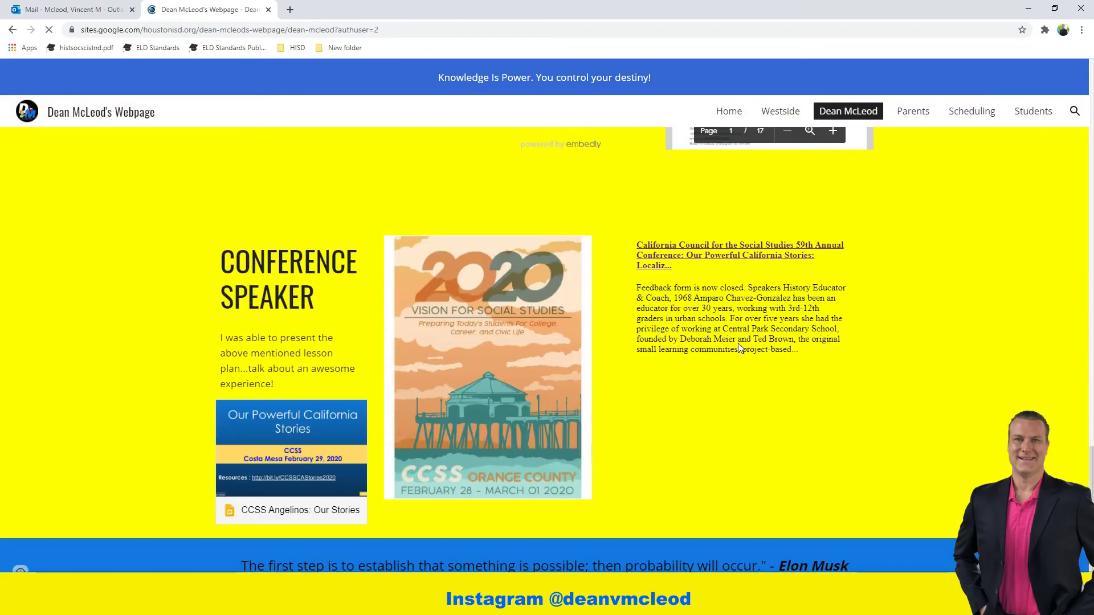
scroll(737, 343, "up", 2)
scroll(776, 328, "up", 1)
scroll(778, 330, "up", 3)
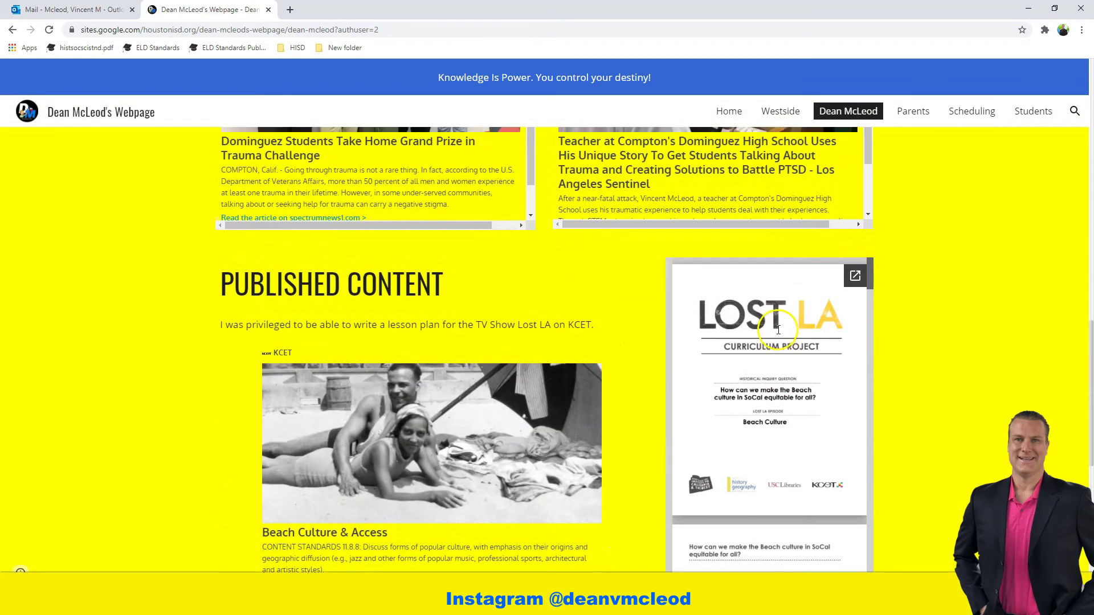
scroll(775, 331, "up", 5)
scroll(775, 332, "up", 3)
scroll(775, 331, "up", 3)
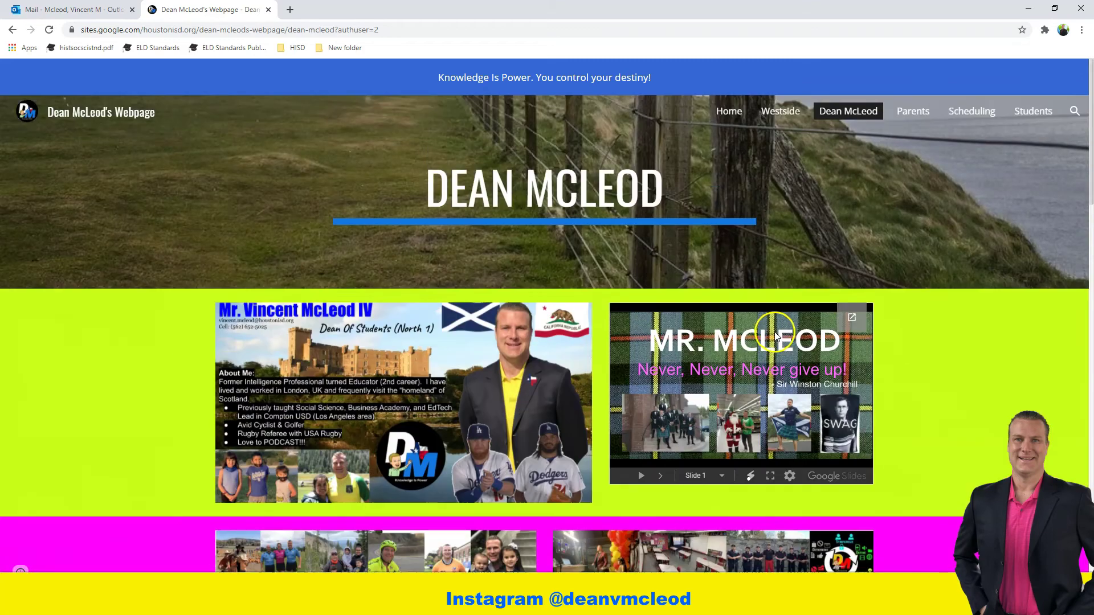
Open the Parents page and scroll through the Parent Contact Form checkboxes and back.
left_click(912, 123)
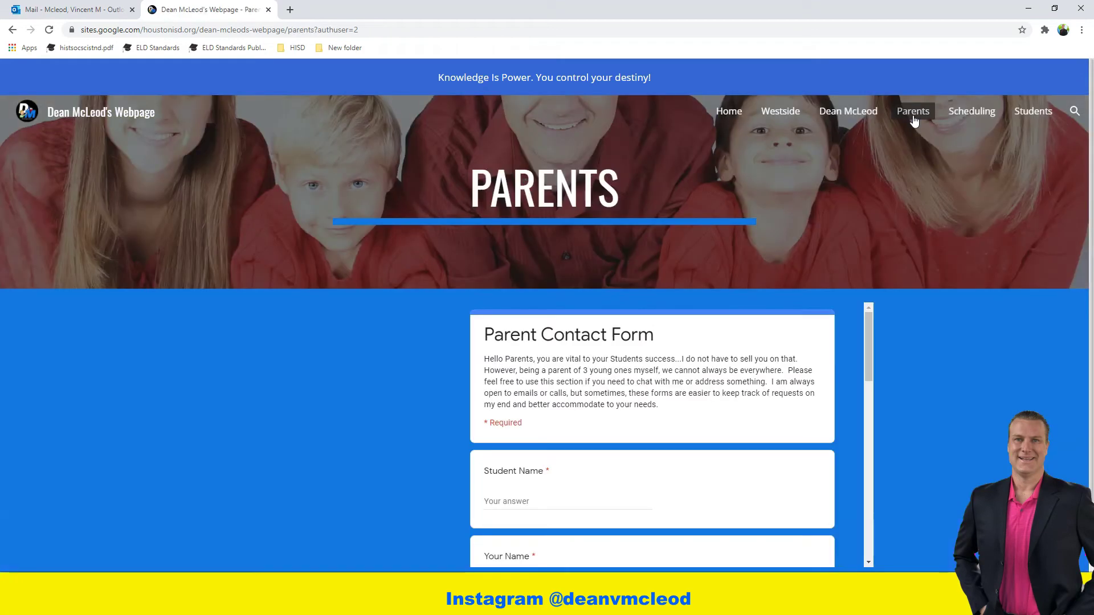
scroll(593, 410, "down", 3)
scroll(599, 408, "down", 3)
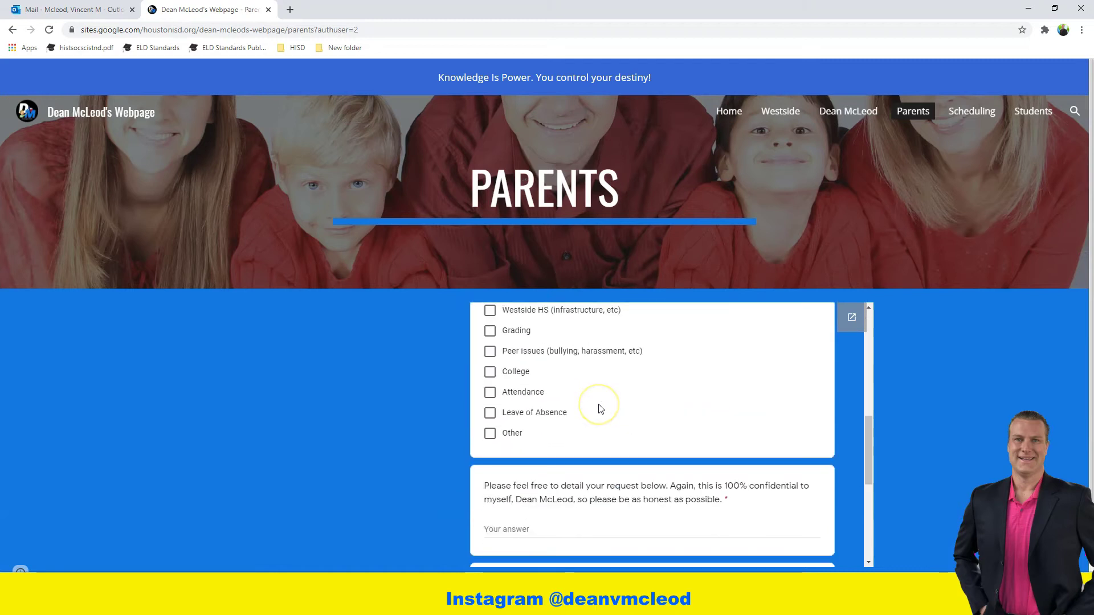
scroll(267, 365, "down", 1)
scroll(268, 366, "up", 1)
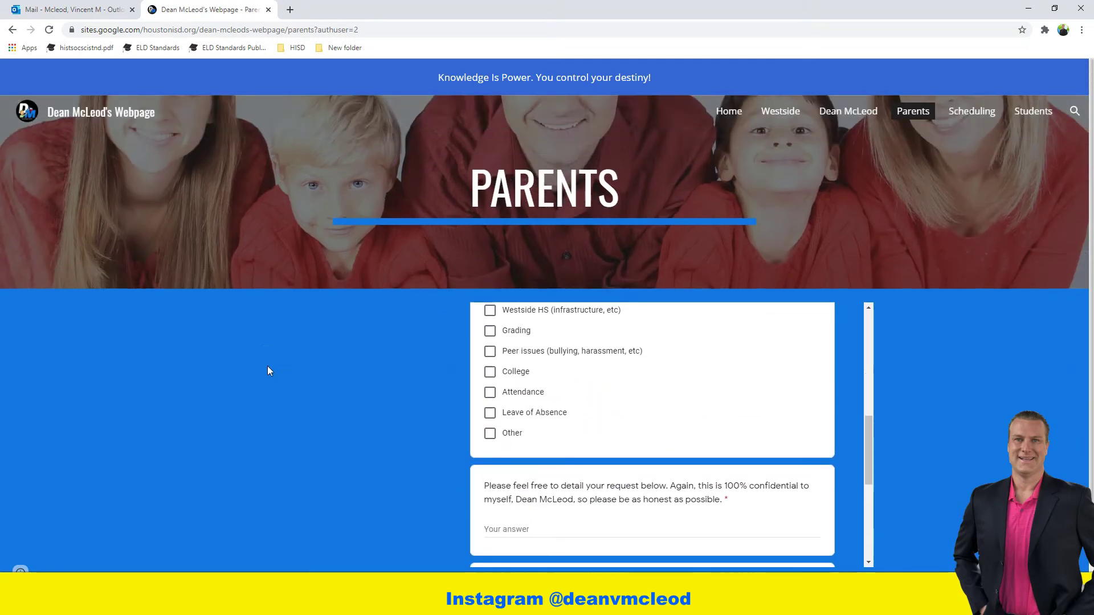
scroll(587, 368, "up", 10)
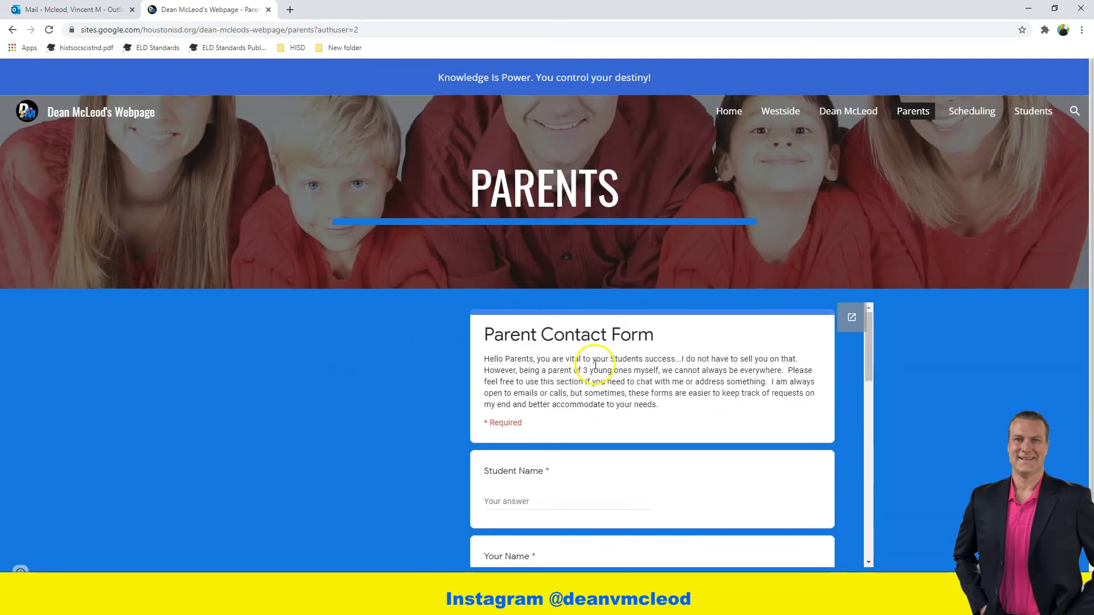
Open the Scheduling page and scroll through the schedule change form, Submit and videos.
left_click(972, 113)
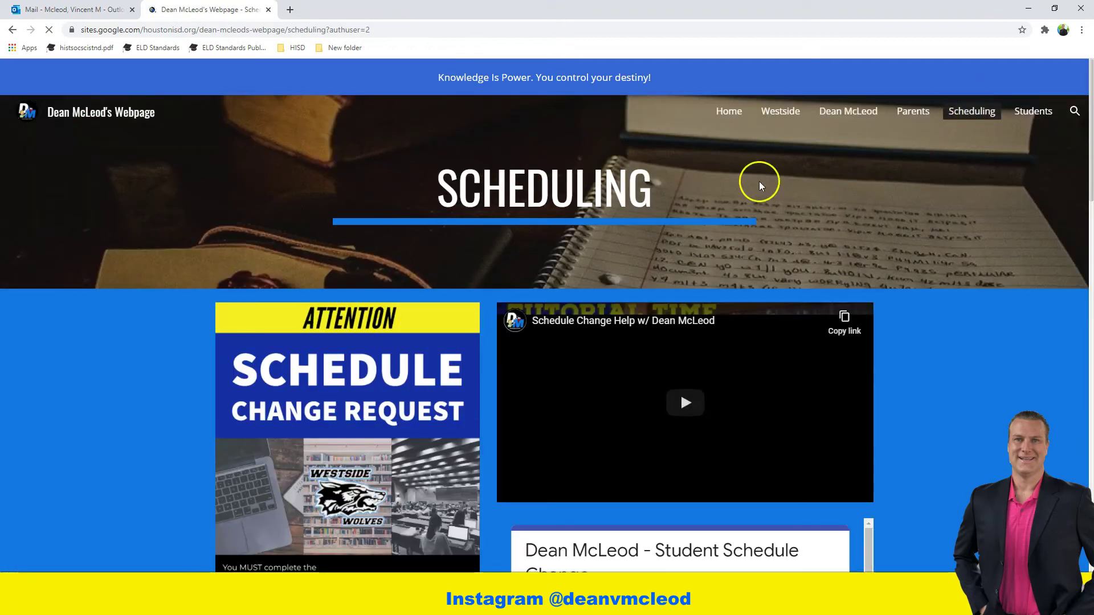
scroll(324, 250, "down", 4)
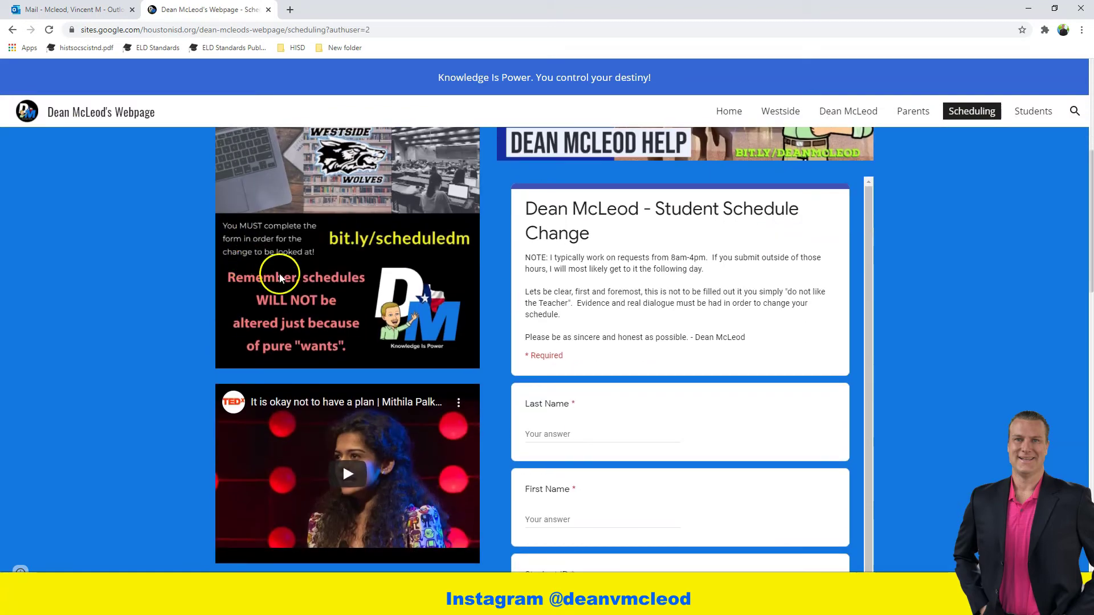
scroll(665, 331, "down", 1)
scroll(171, 320, "down", 4)
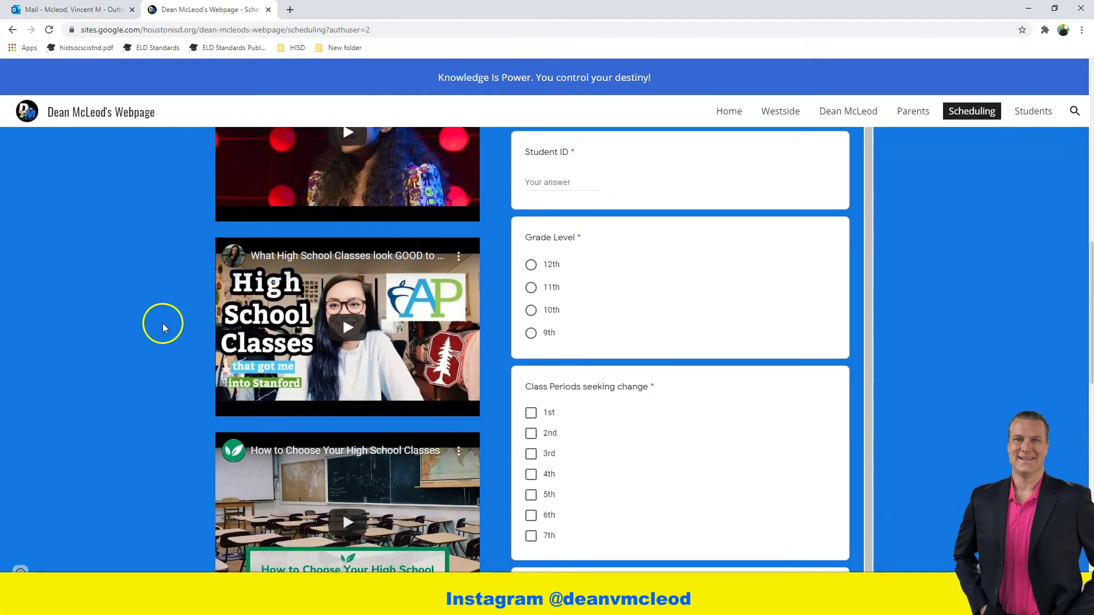
scroll(325, 322, "down", 1)
scroll(325, 323, "down", 2)
scroll(344, 276, "down", 3)
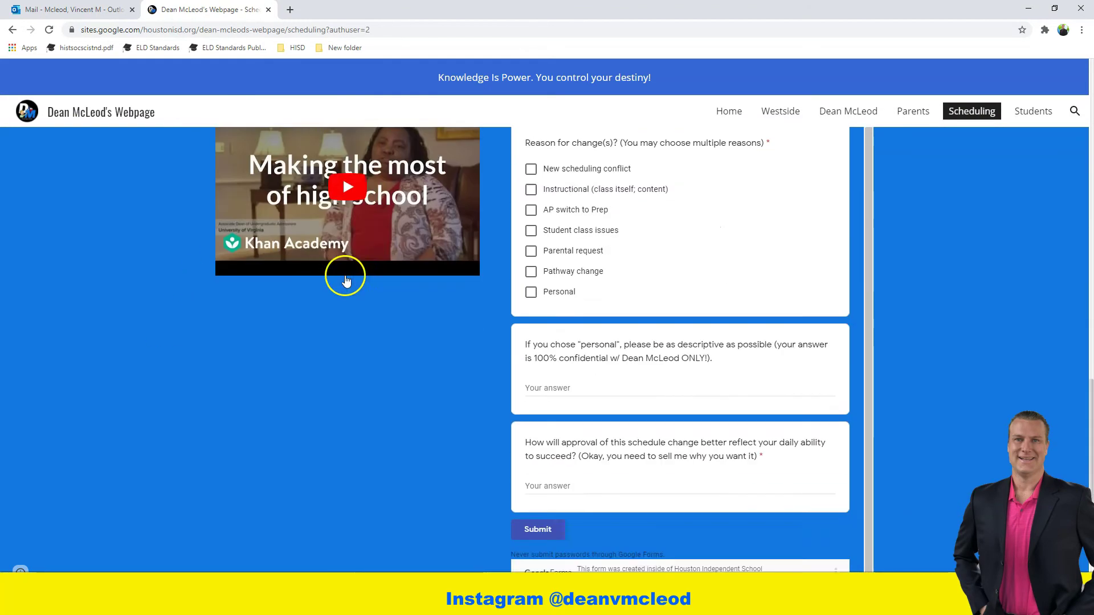
scroll(344, 276, "down", 1)
scroll(342, 343, "down", 2)
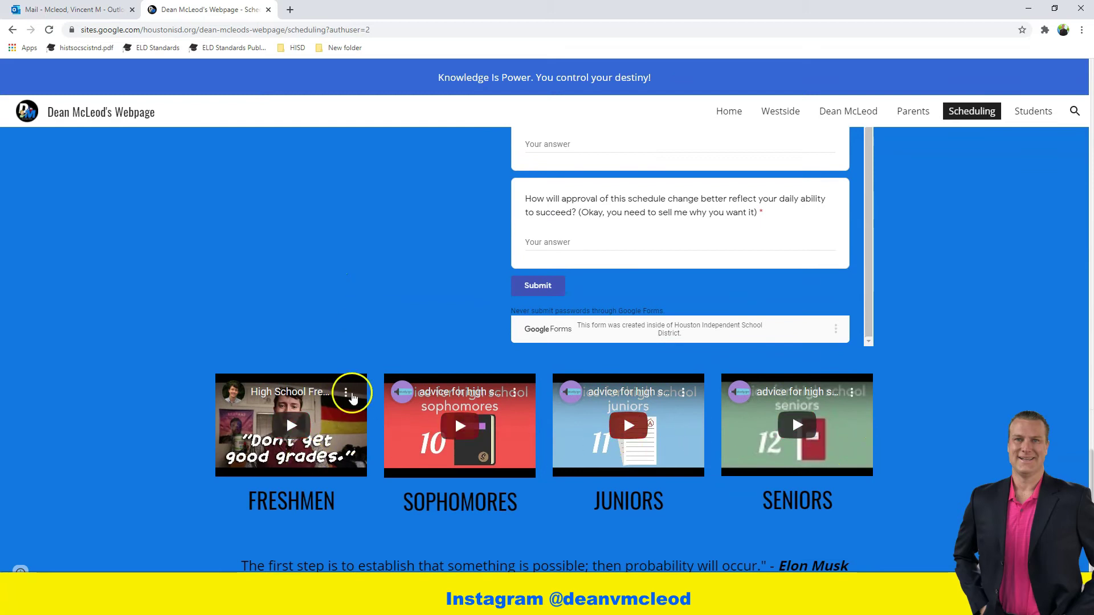
scroll(343, 341, "up", 5)
scroll(327, 293, "up", 1)
scroll(327, 293, "up", 3)
scroll(327, 292, "up", 4)
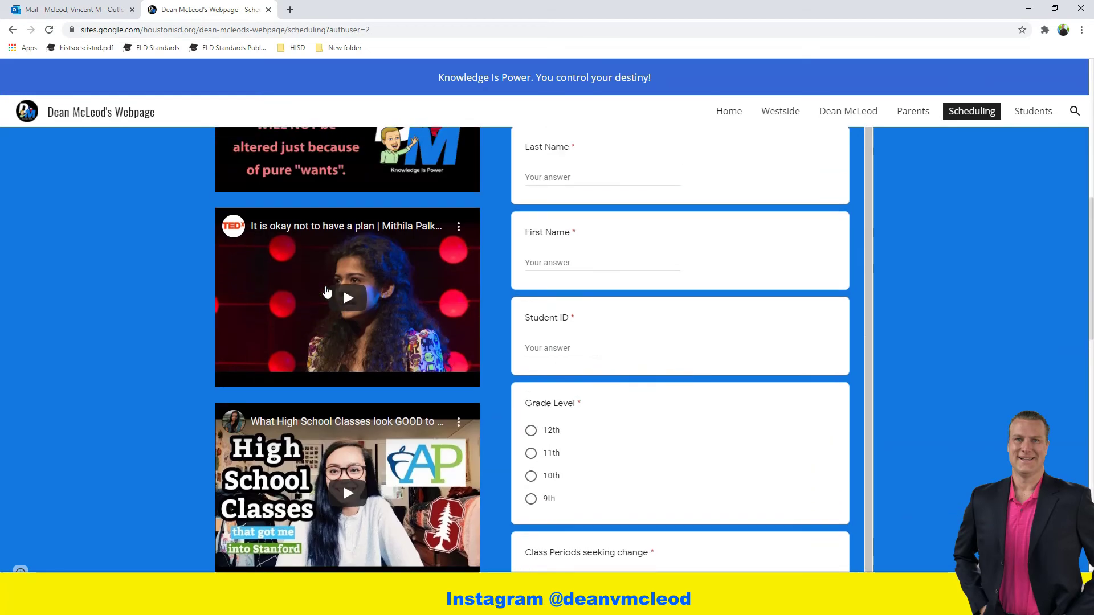
scroll(327, 292, "up", 5)
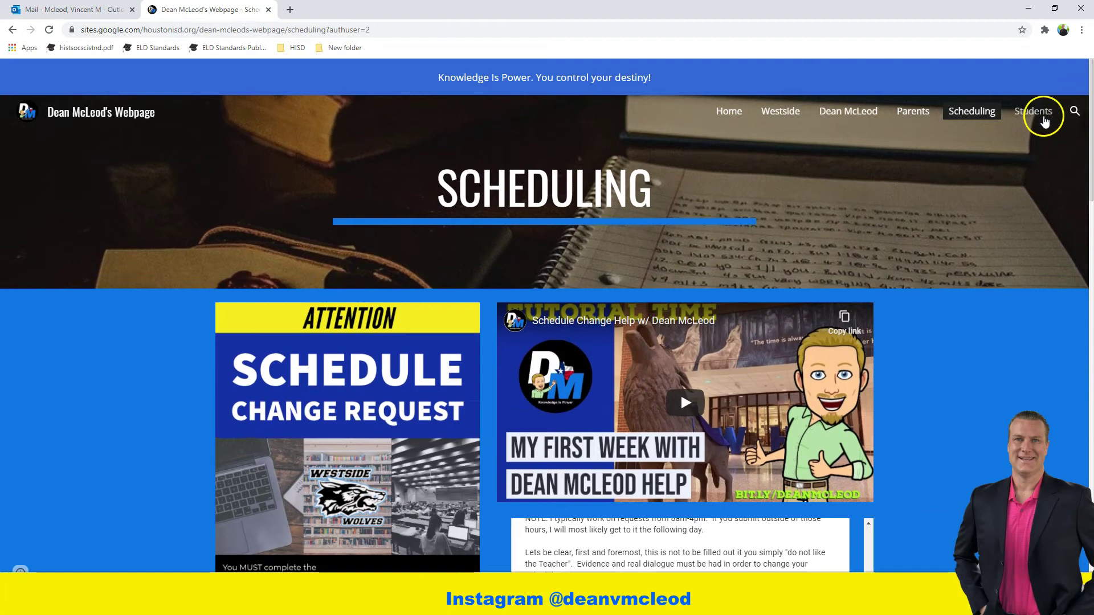
Scroll through the Students page's forms, daily schedule and videos, then return Home.
left_click(1043, 121)
scroll(995, 235, "down", 3)
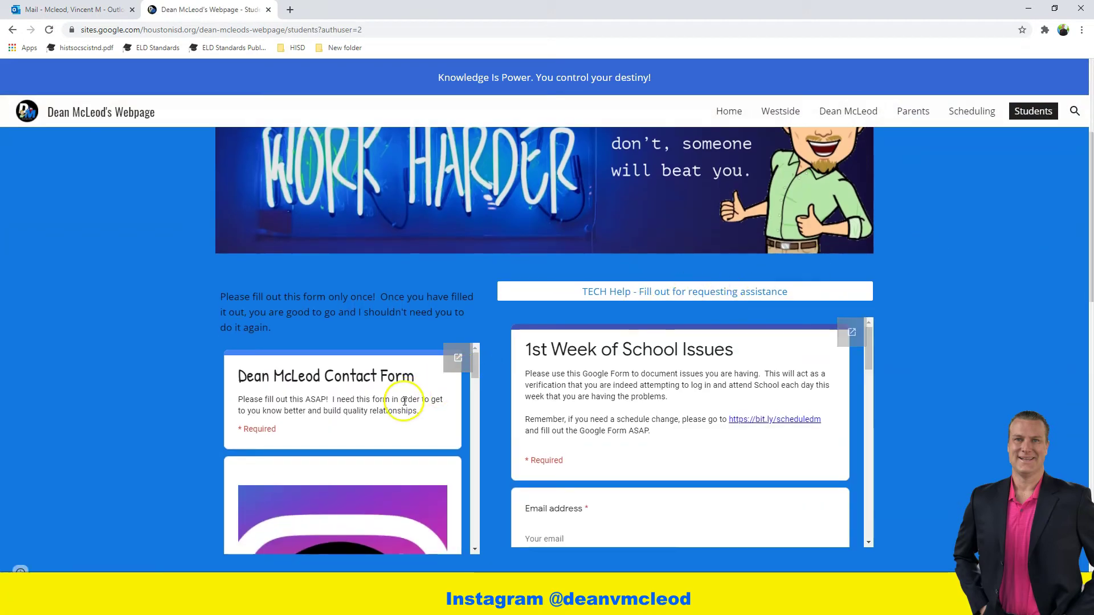
scroll(357, 411, "down", 2)
scroll(160, 343, "down", 3)
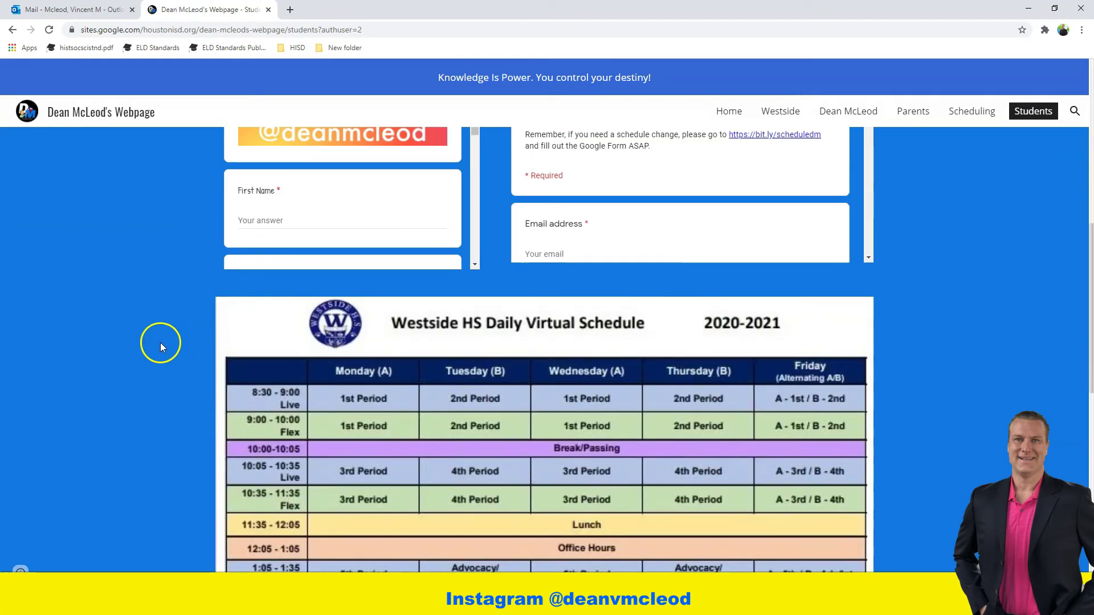
scroll(160, 343, "down", 2)
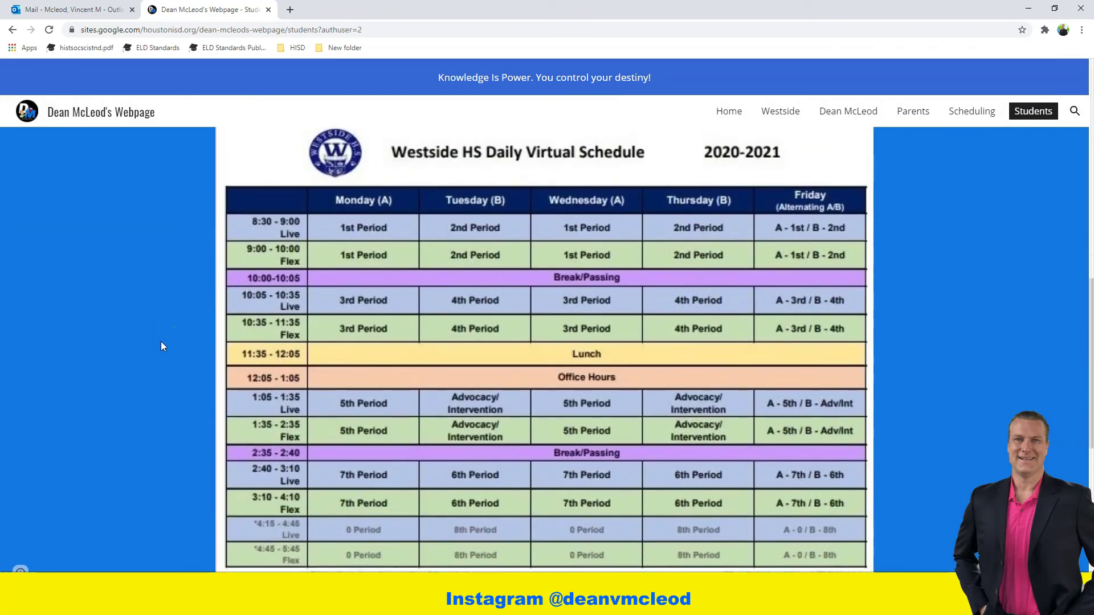
scroll(161, 340, "down", 1)
scroll(161, 340, "down", 3)
scroll(162, 341, "down", 1)
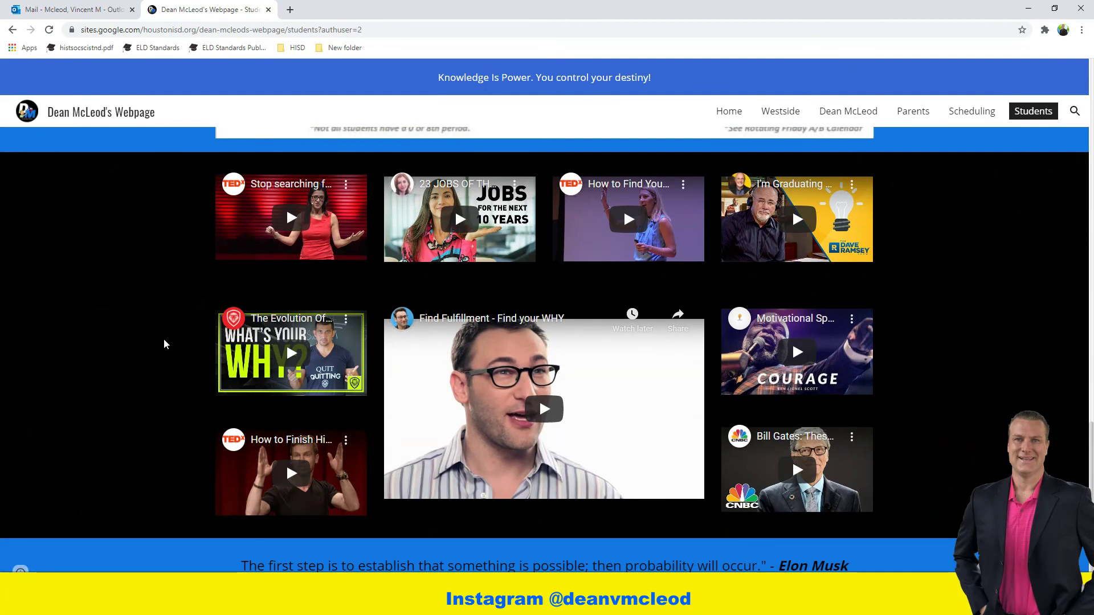
scroll(163, 344, "up", 2)
scroll(164, 343, "up", 5)
scroll(164, 343, "up", 8)
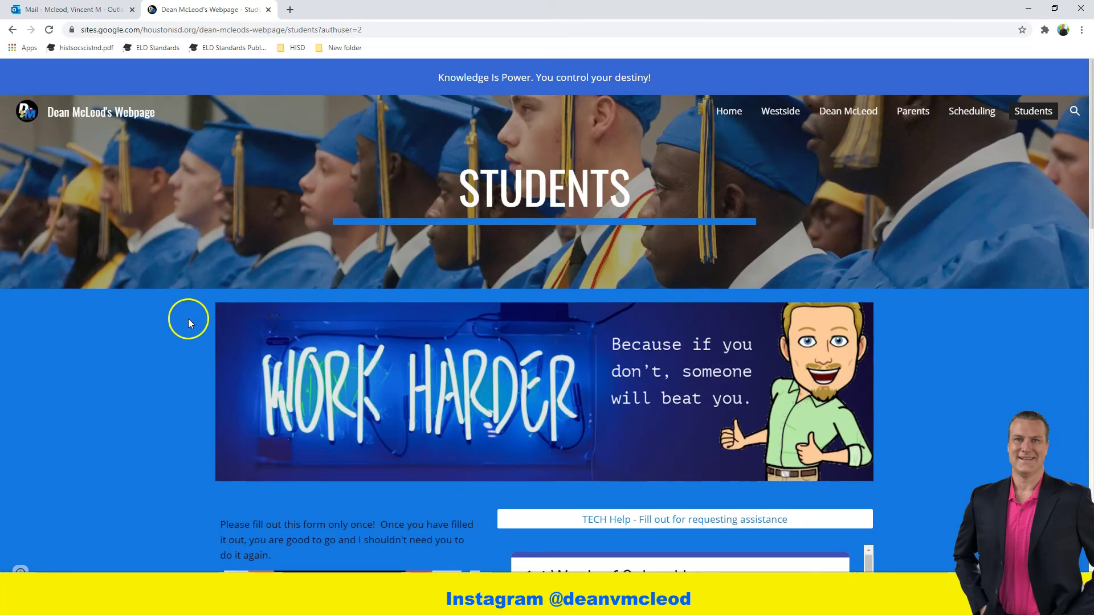
left_click(738, 115)
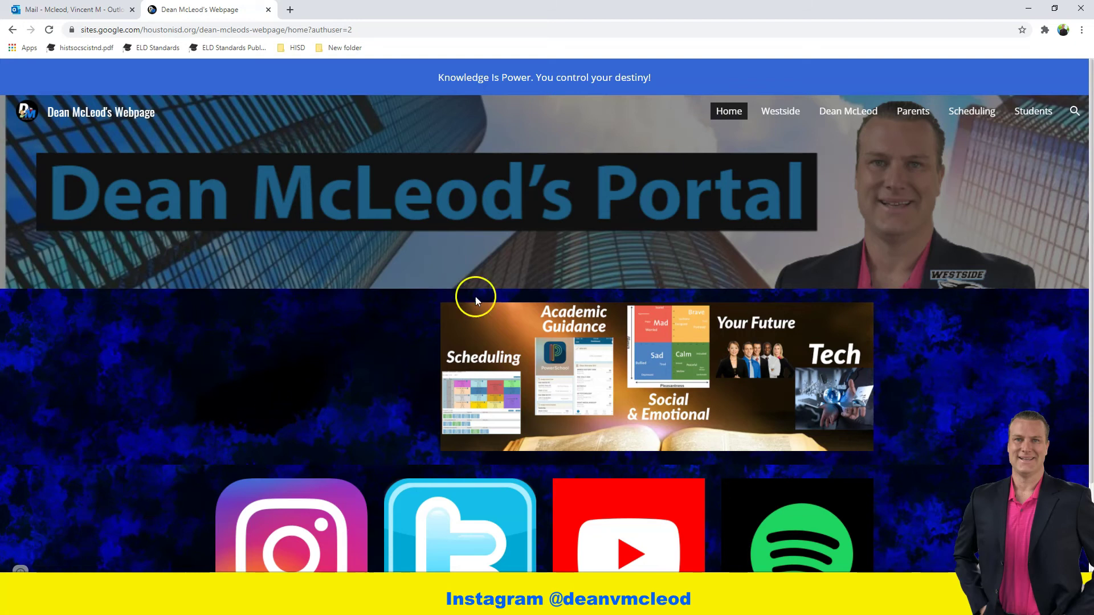
left_click(1054, 7)
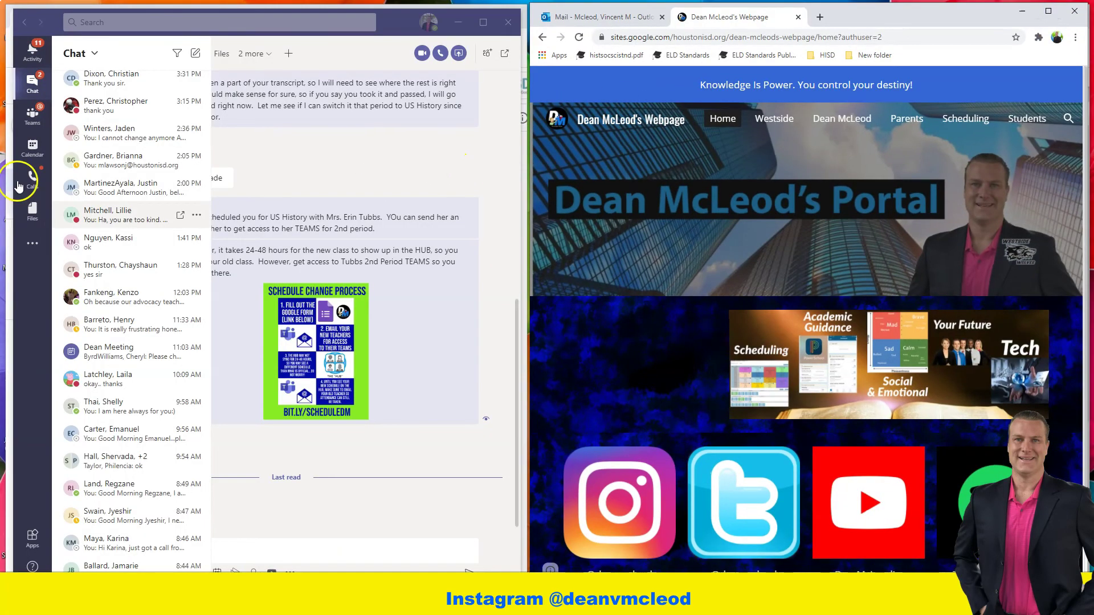
left_click(35, 111)
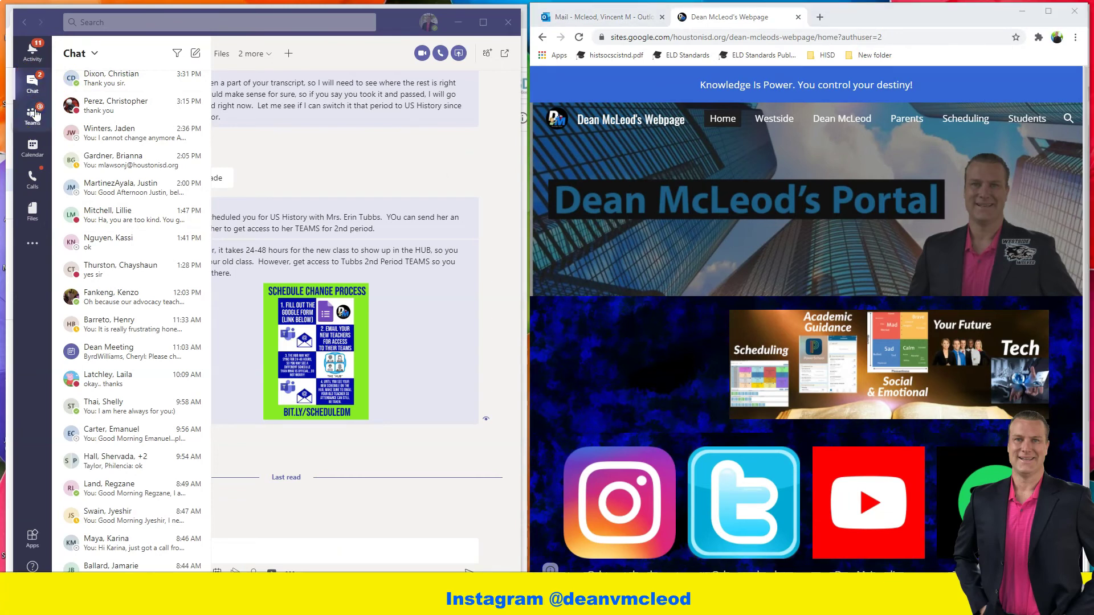
left_click(34, 113)
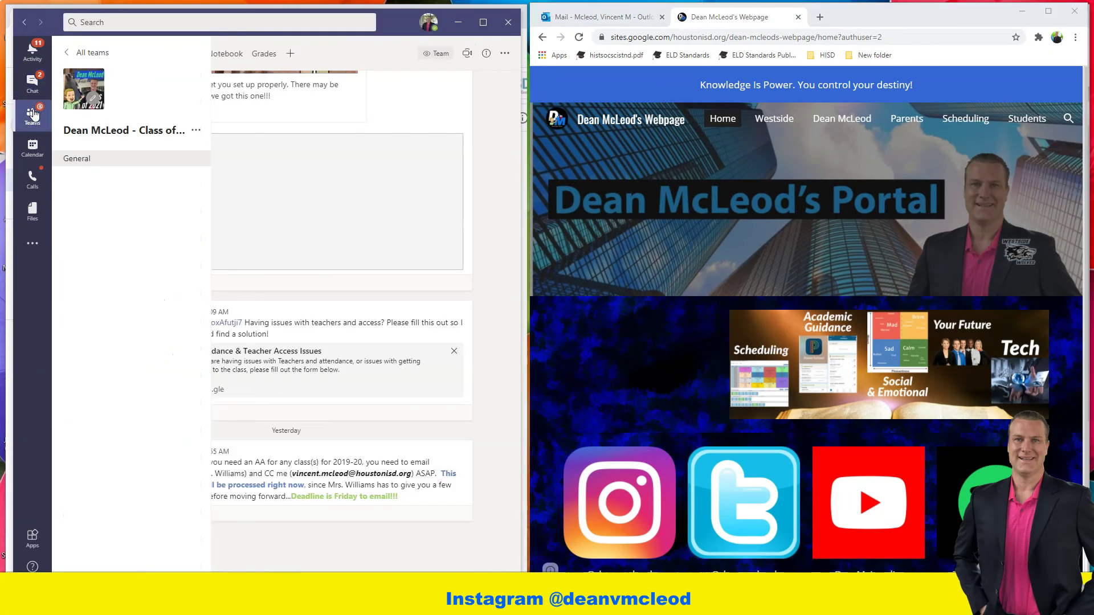
left_click(88, 55)
scroll(370, 390, "down", 2)
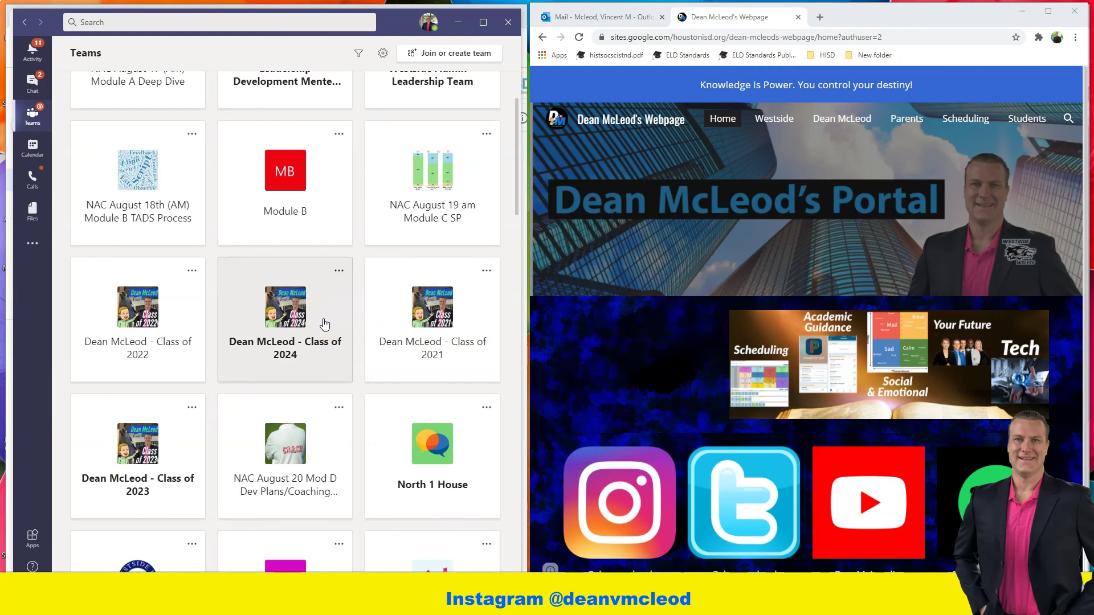
left_click(325, 323)
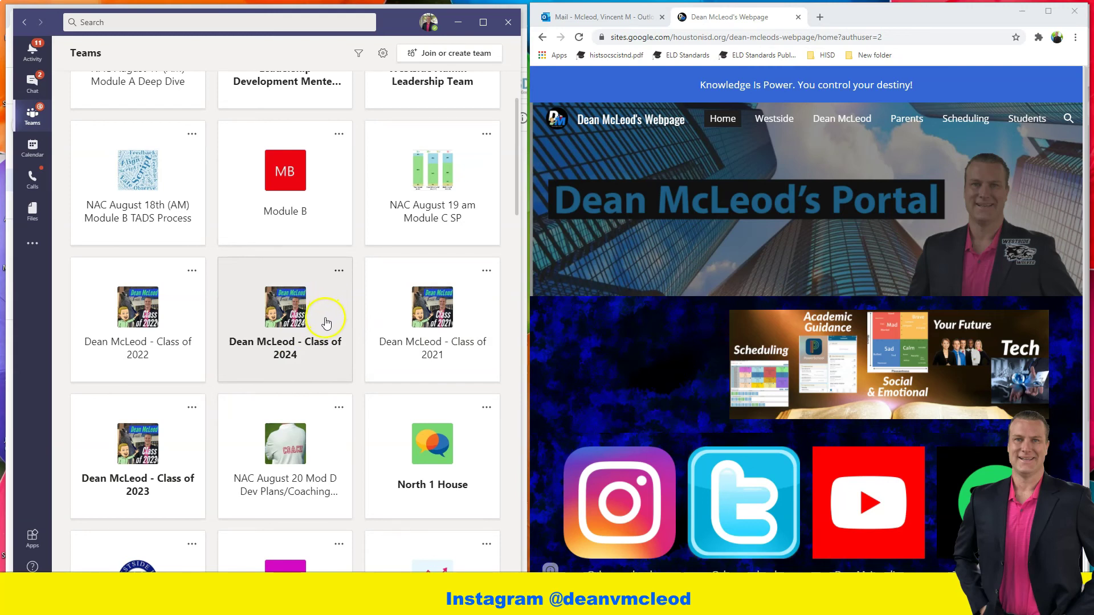
left_click(184, 453)
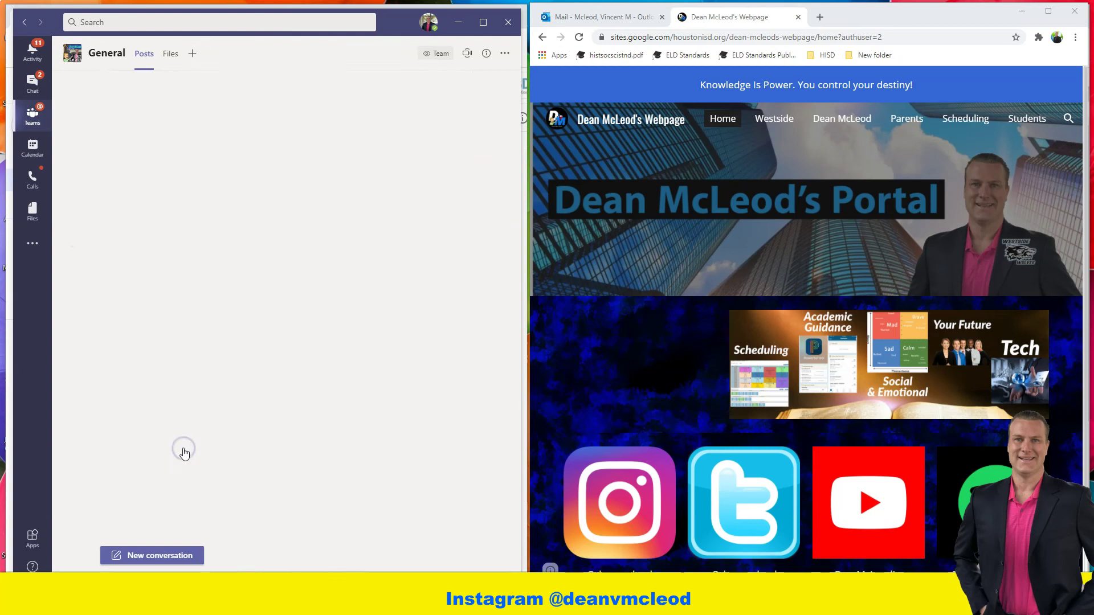